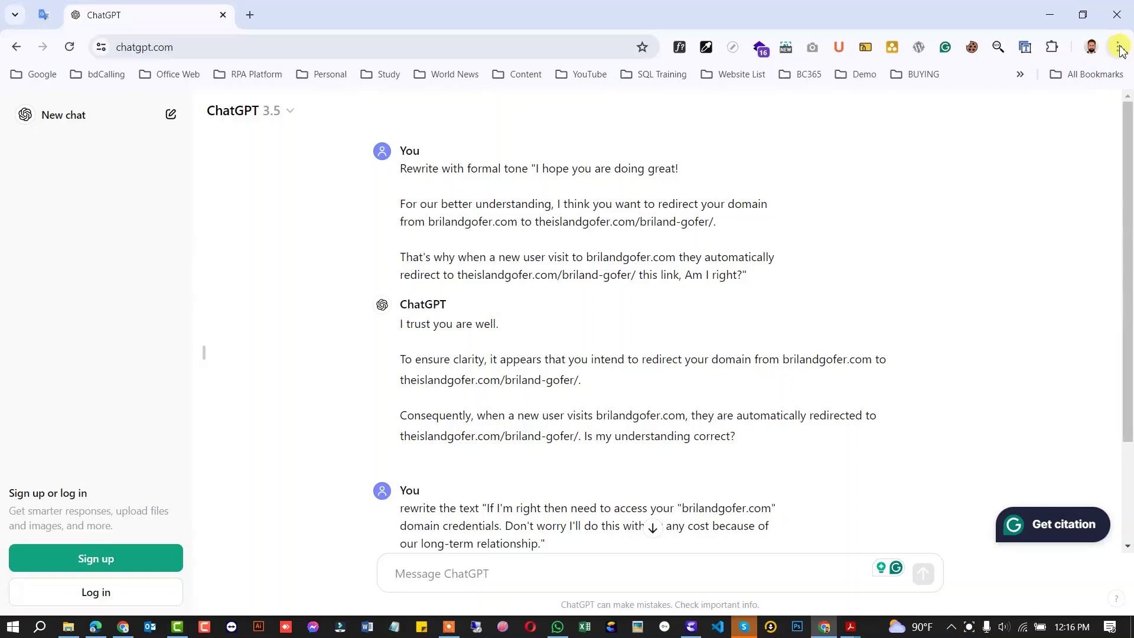
Open the browser's extension management page and go to the Chrome Web Store from it
click(1120, 48)
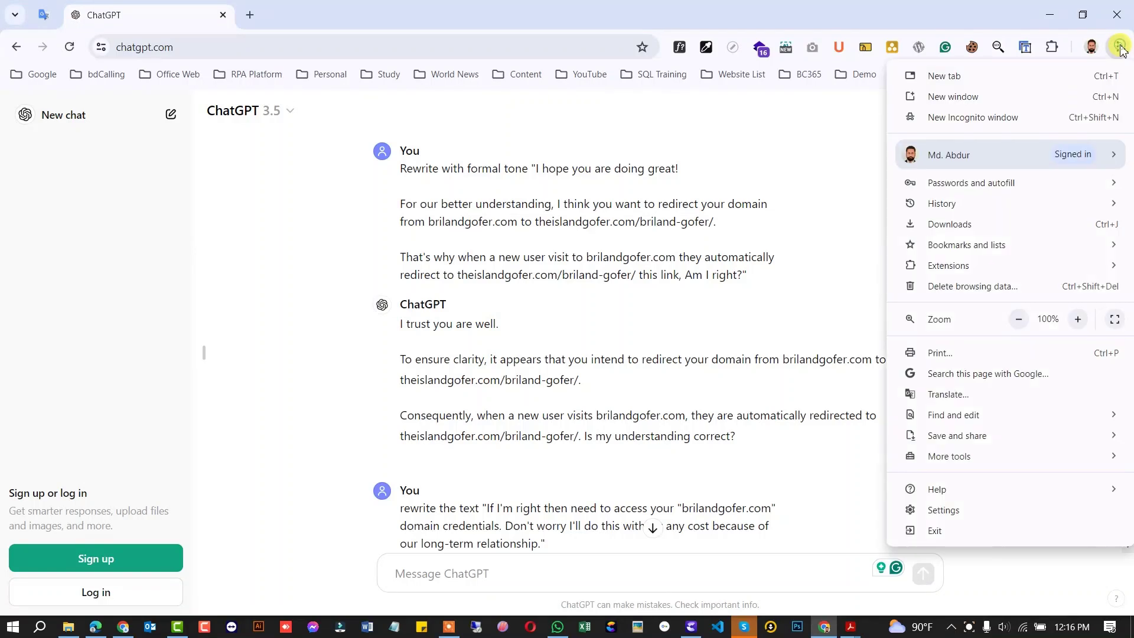
mouse_move(982, 272)
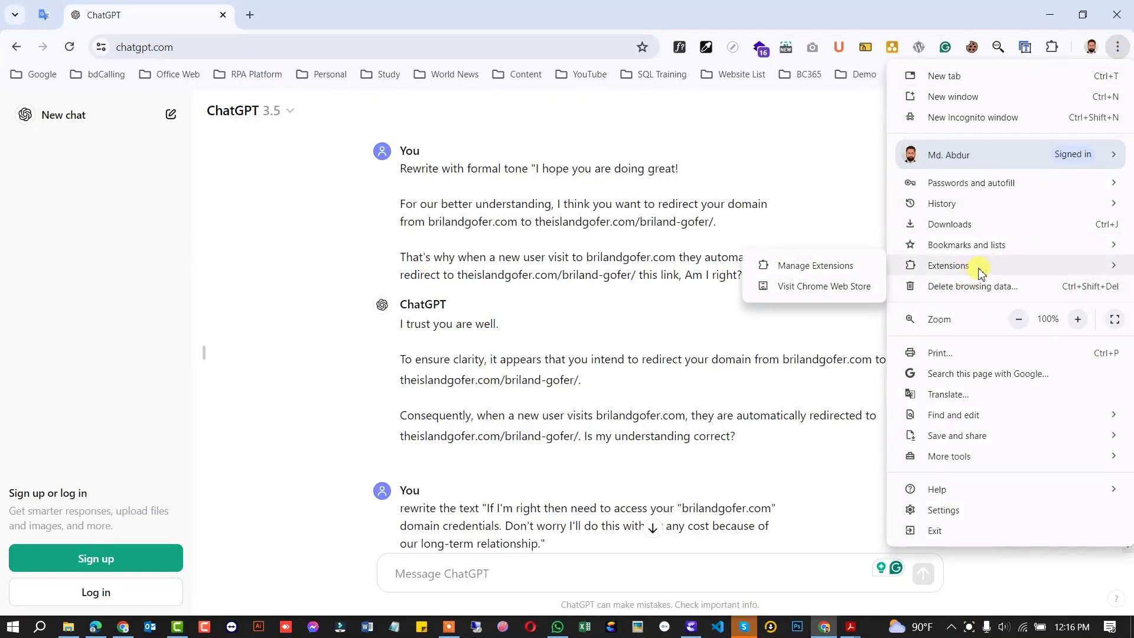
click(843, 269)
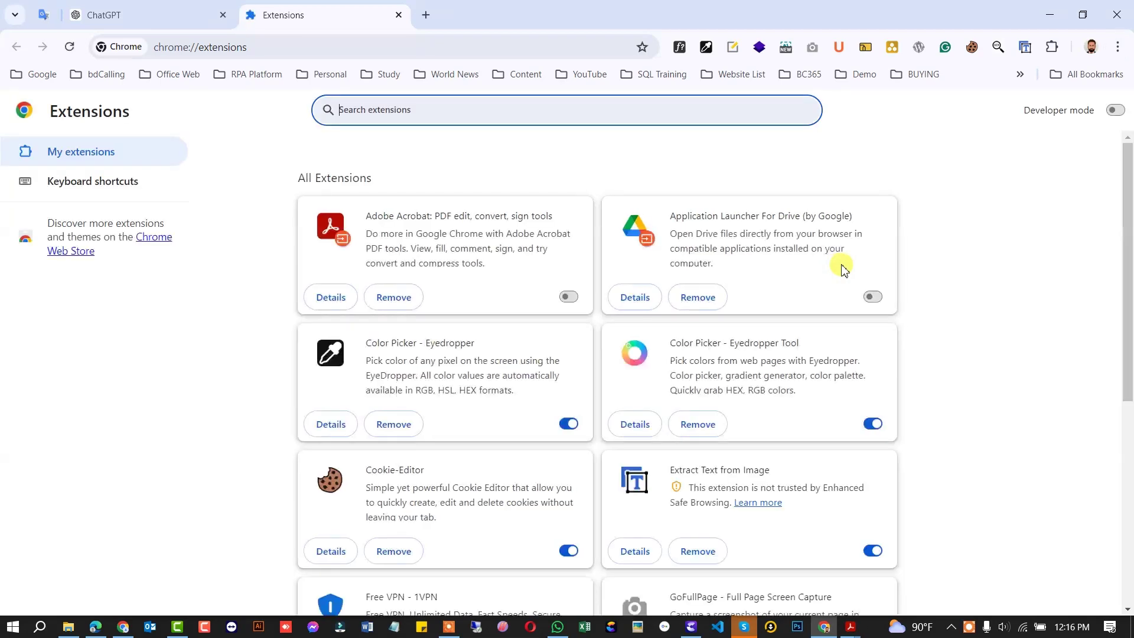
click(156, 243)
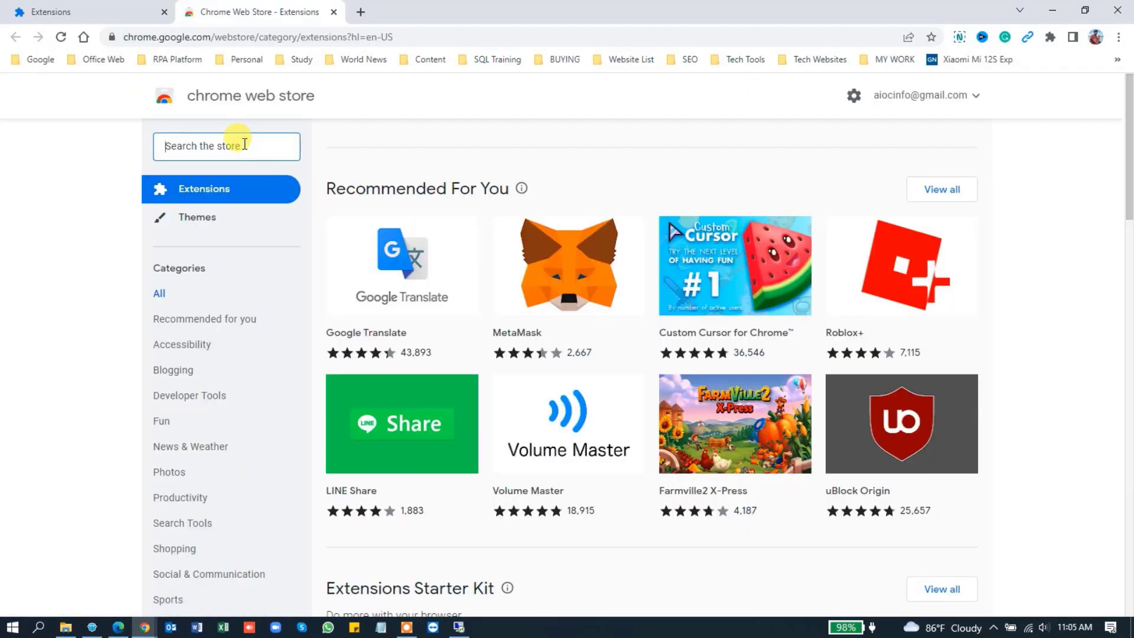
Search the Chrome Web Store for "mail finder" and open the Email Finder by Snov.io listing
text(mail )
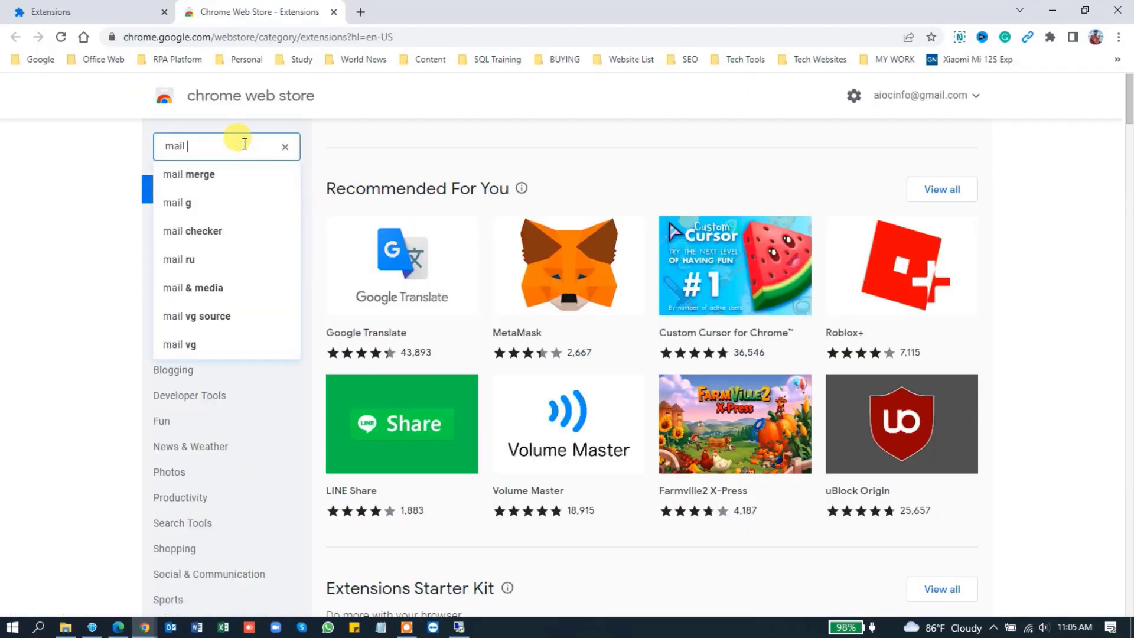
text(finder)
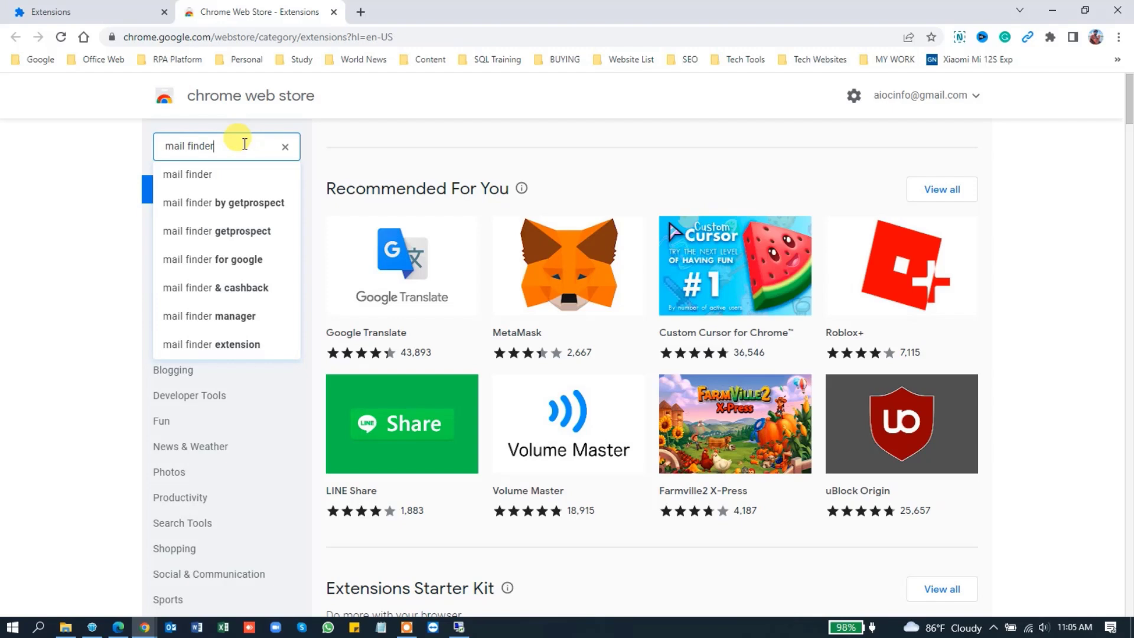
key(Return)
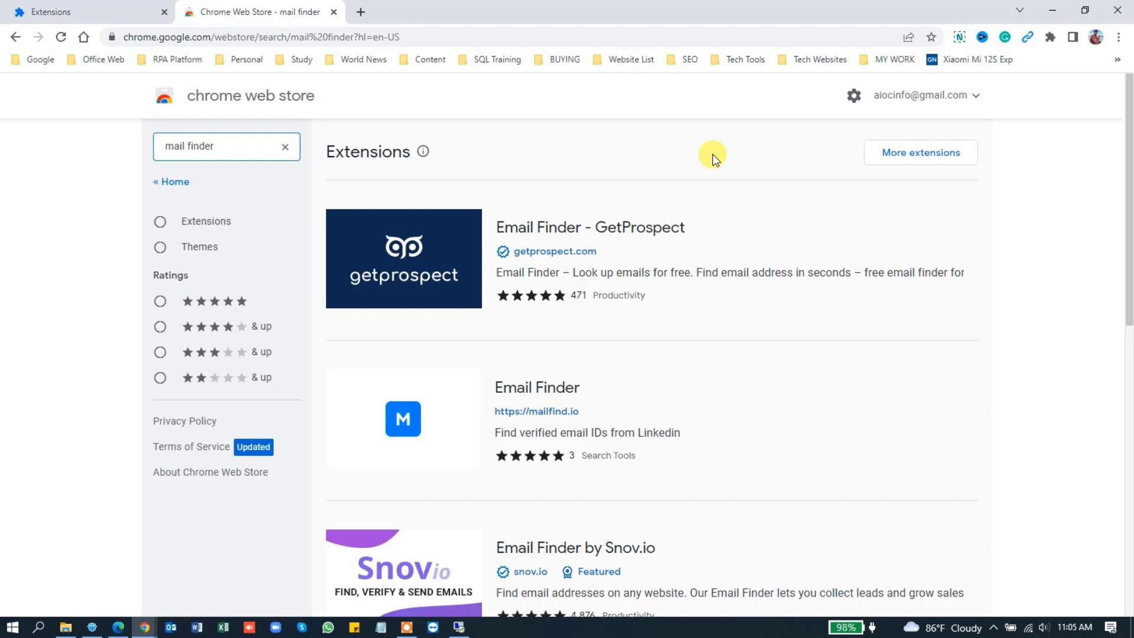
scroll(718, 172, down, 2)
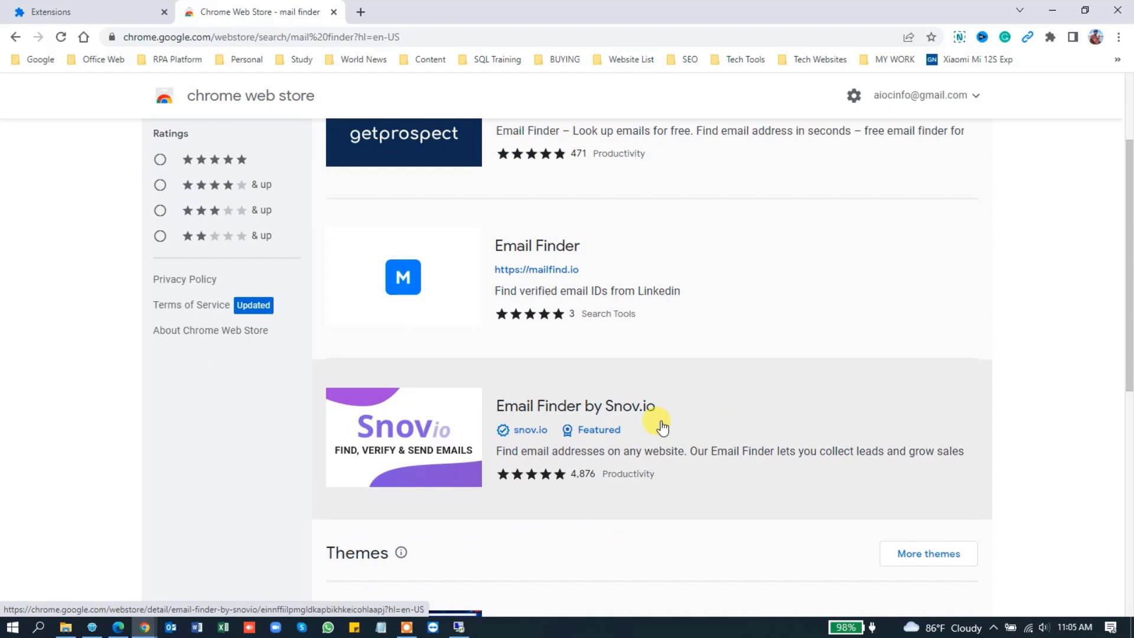
click(660, 422)
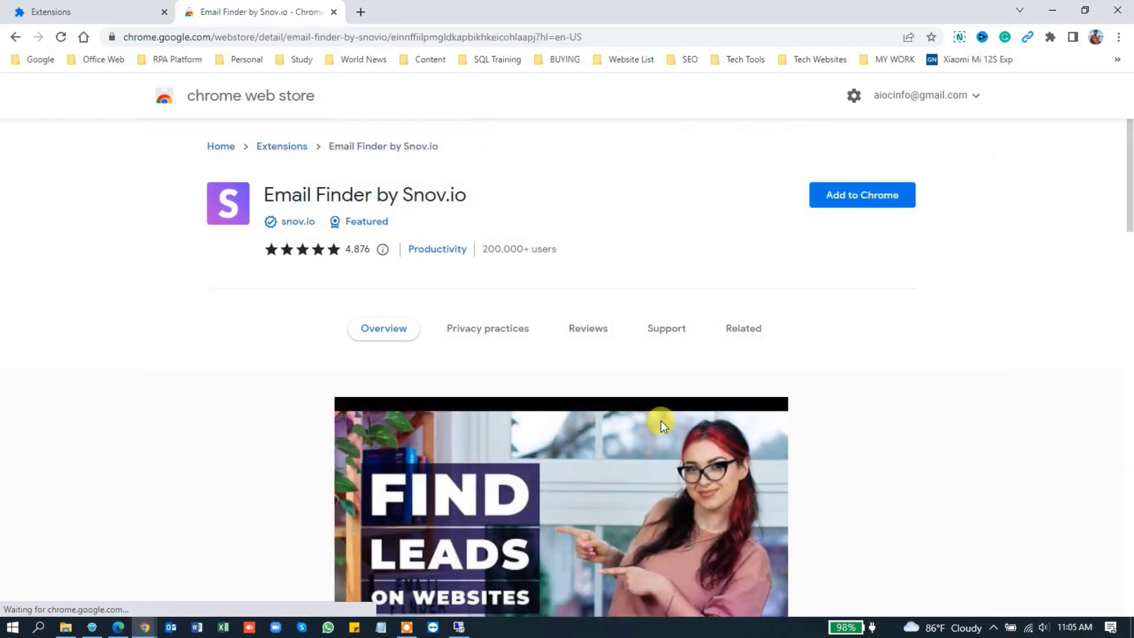
Review the Email Finder by Snov.io overview and add the extension to Chrome
scroll(639, 388, down, 10)
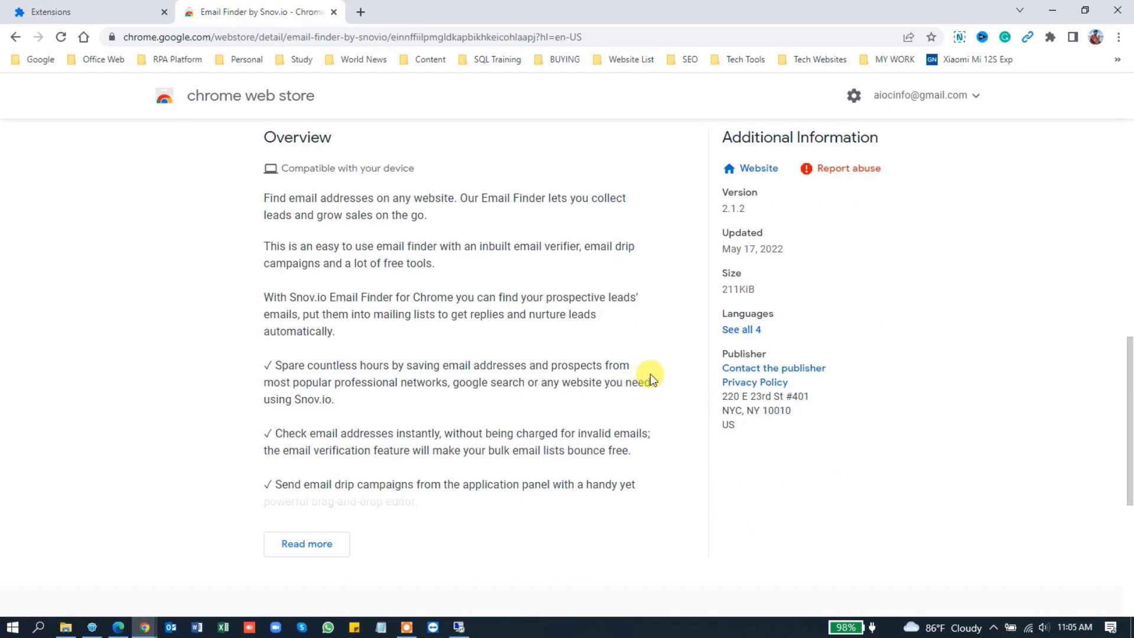
scroll(673, 375, down, 3)
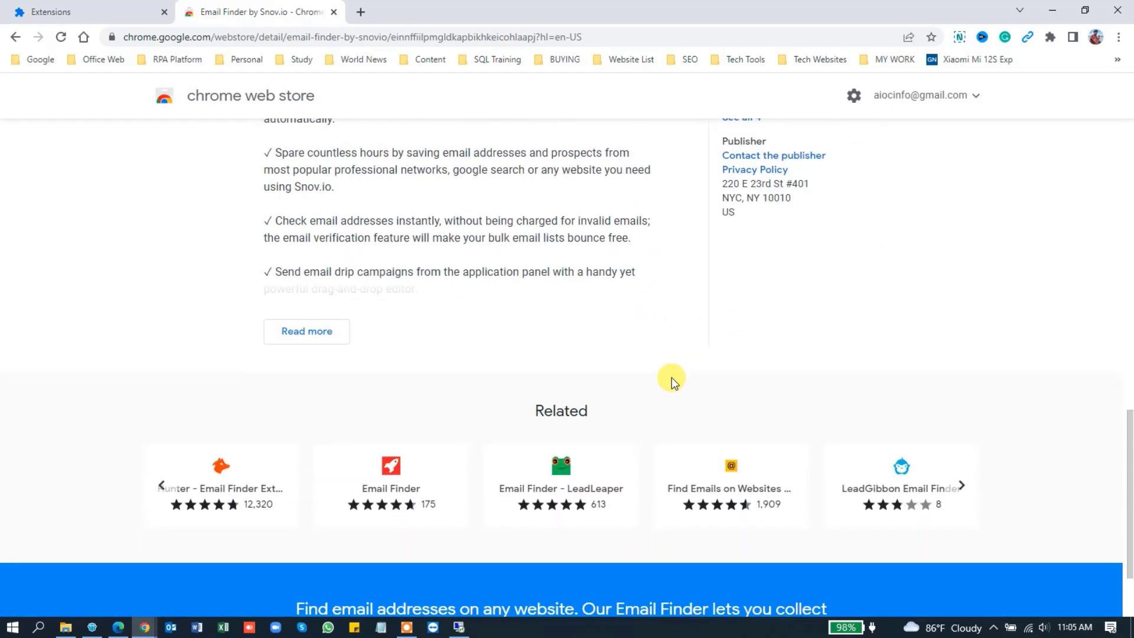
scroll(672, 378, up, 15)
click(842, 211)
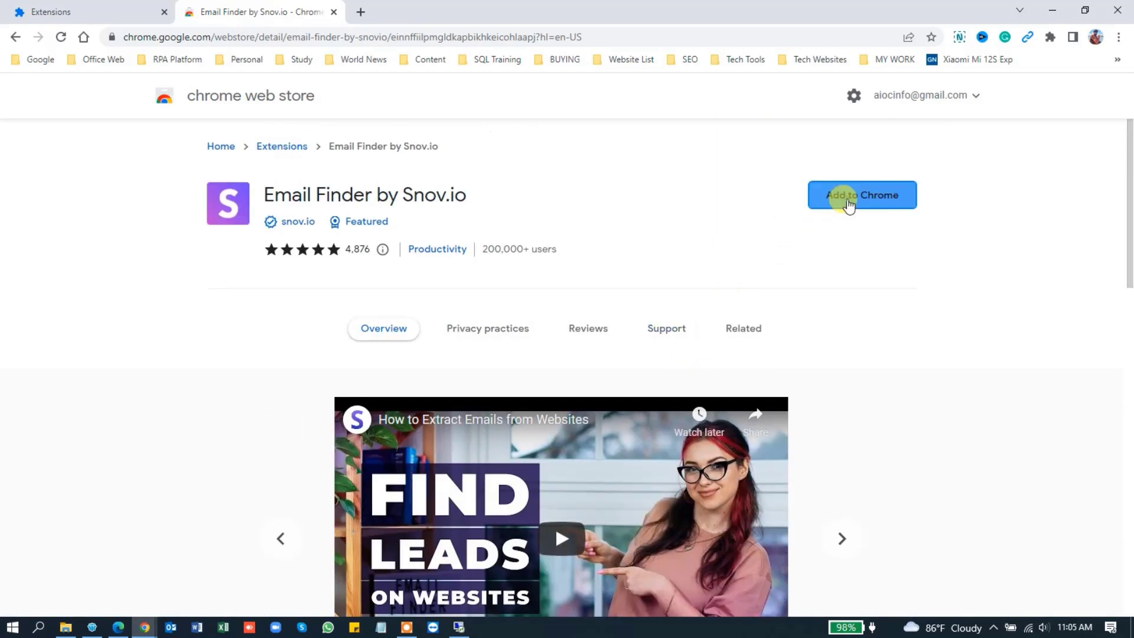
click(612, 181)
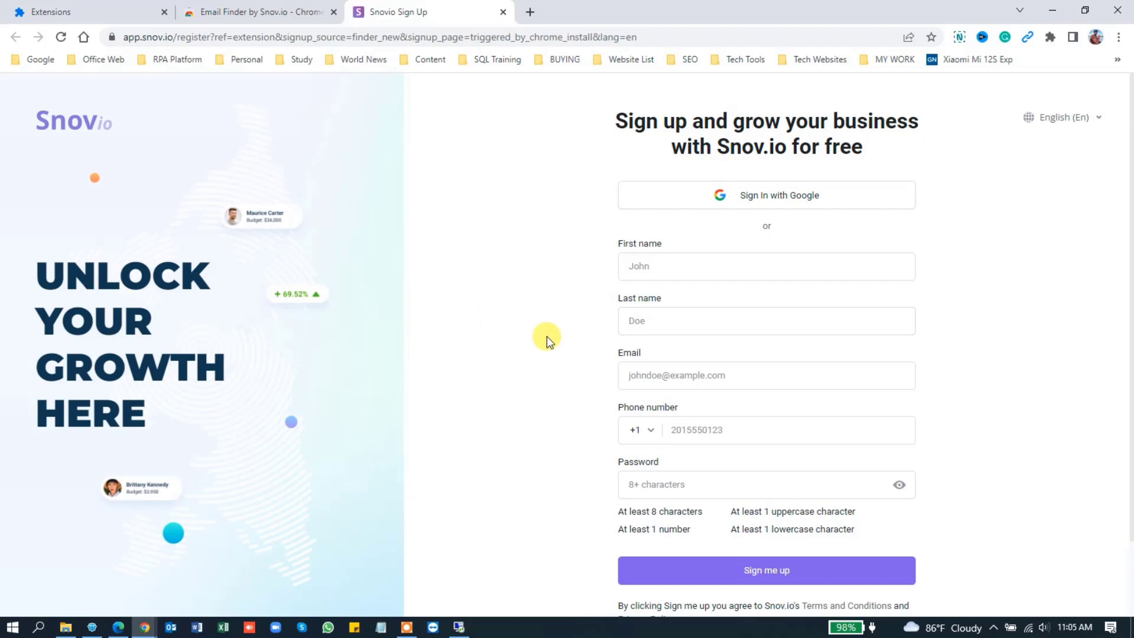
Open the installed Email Finder by Snov.io extension on the sign-up page to view its email list
scroll(546, 335, down, 2)
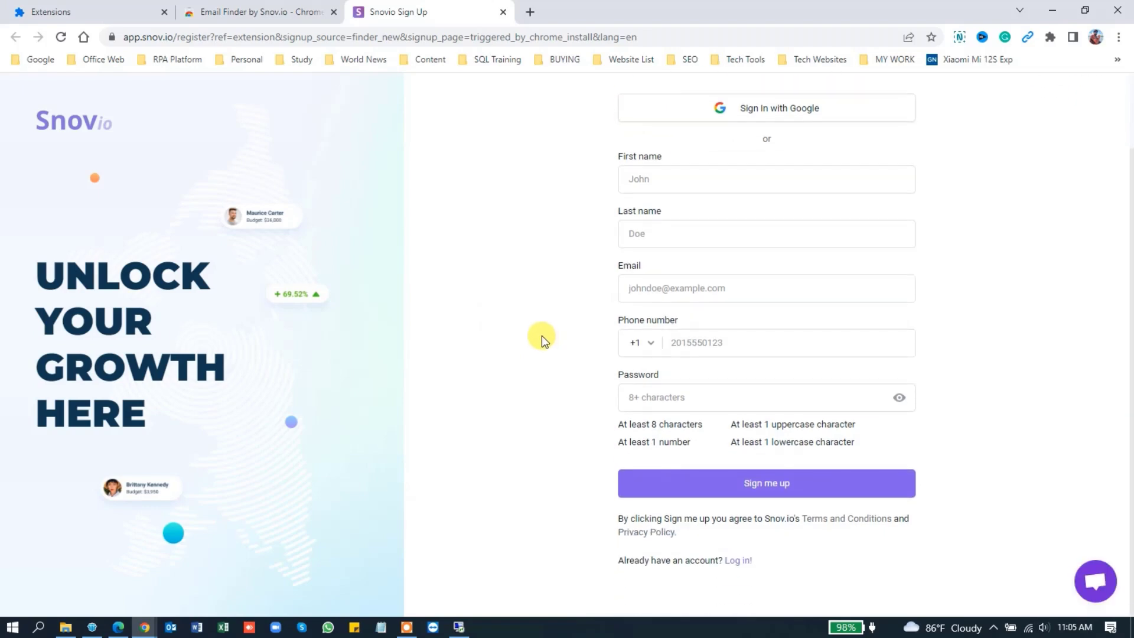
scroll(541, 335, up, 1)
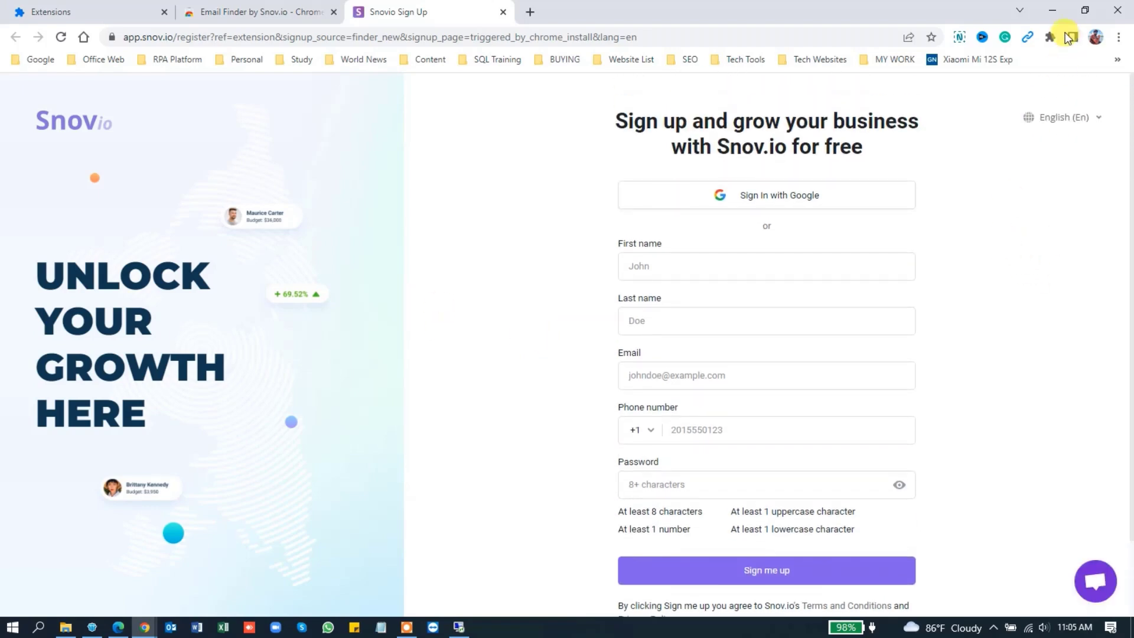
click(1051, 38)
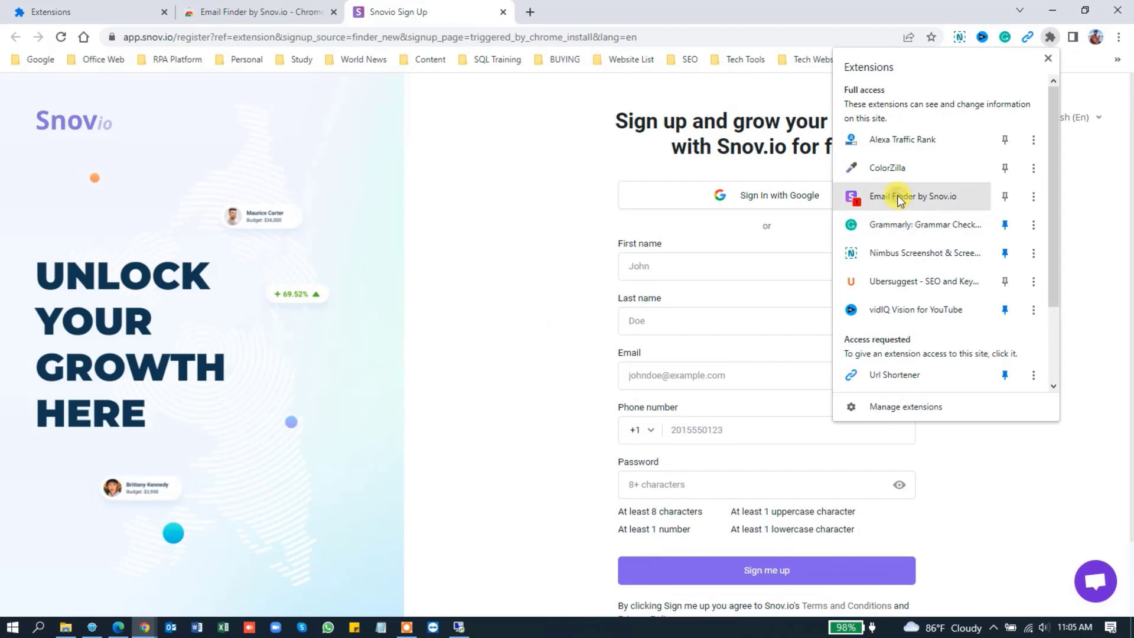
click(895, 196)
click(1029, 37)
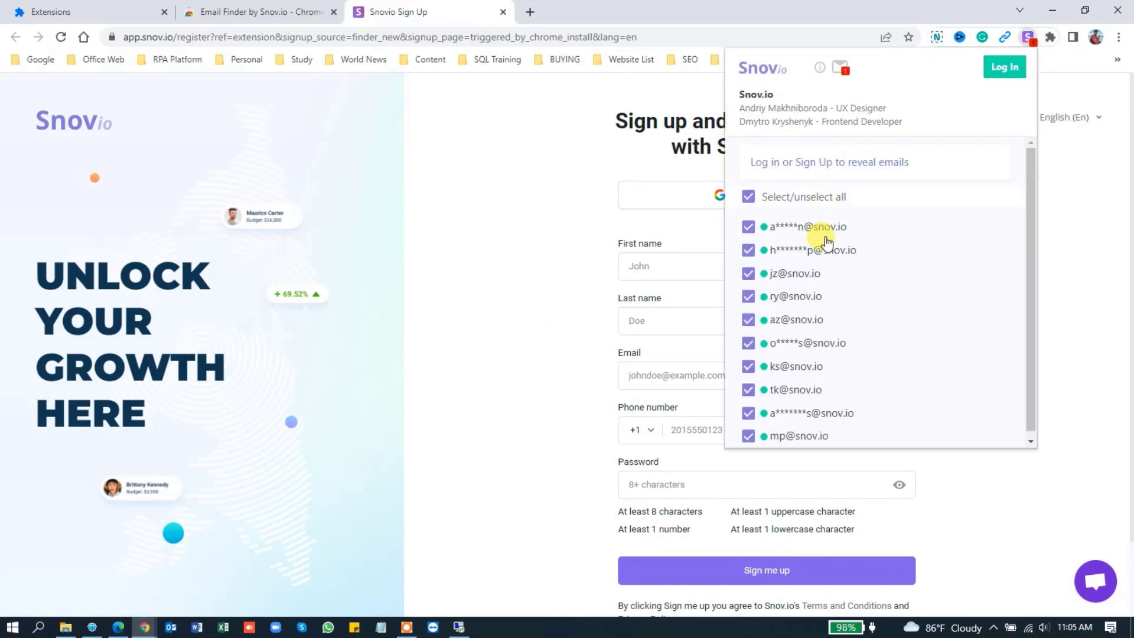
click(1063, 248)
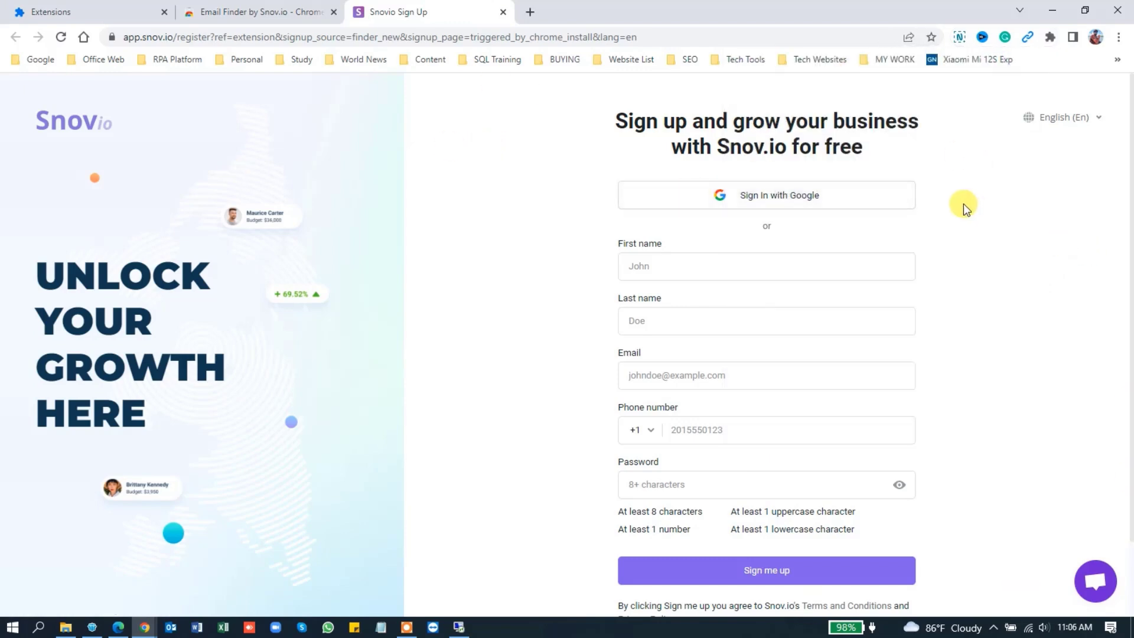
Register for Snov.io with a Google account, completing the phone number with country code +880
click(794, 200)
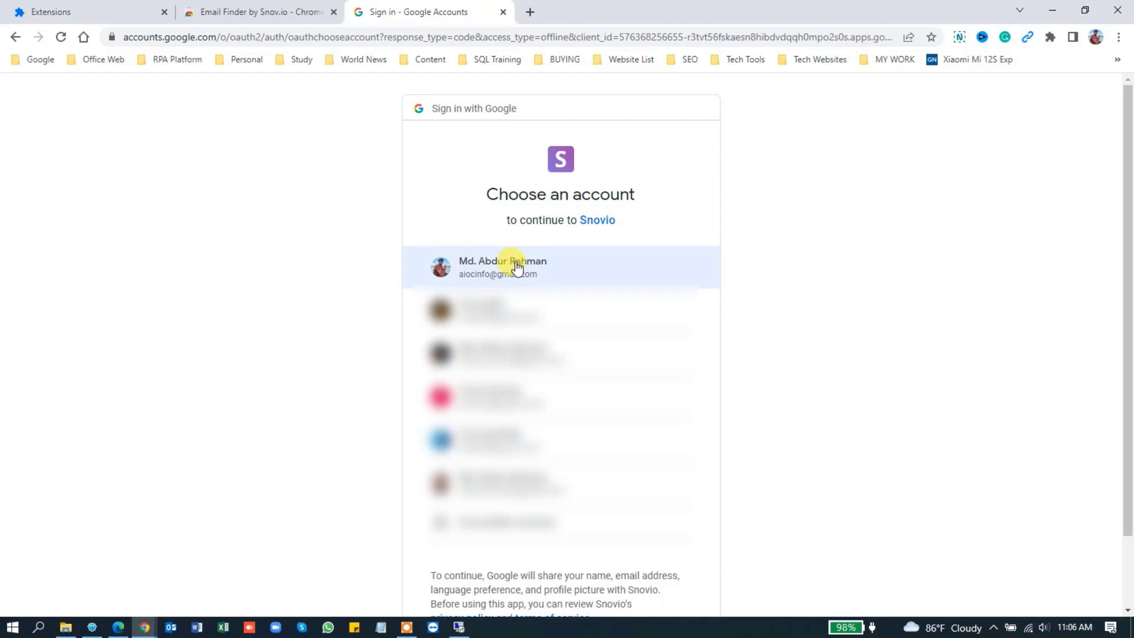
click(516, 267)
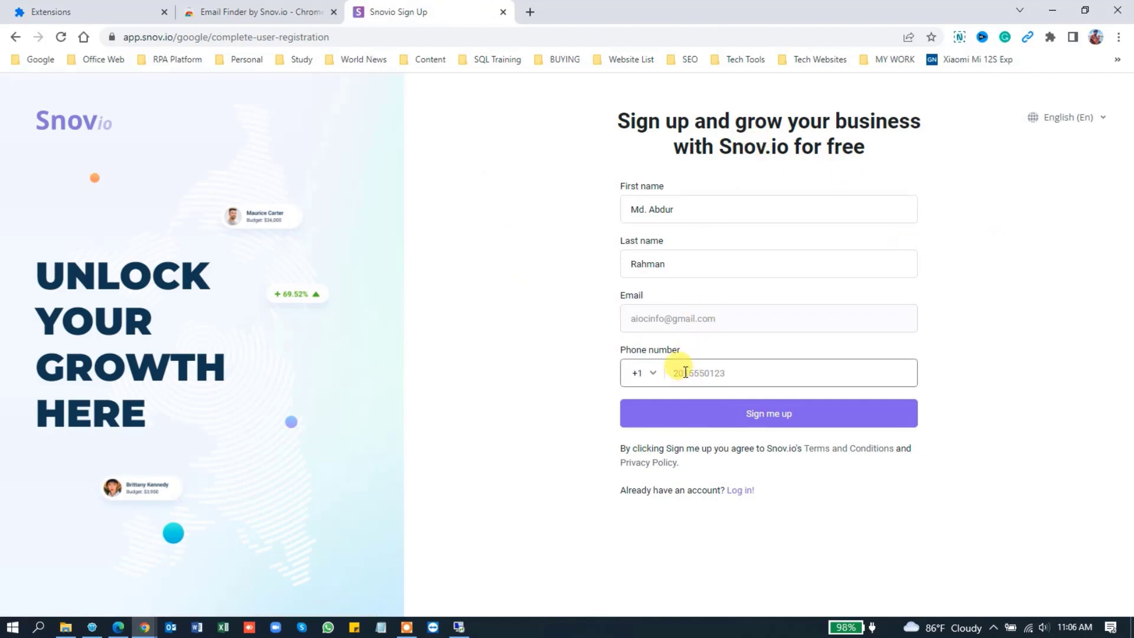
click(650, 377)
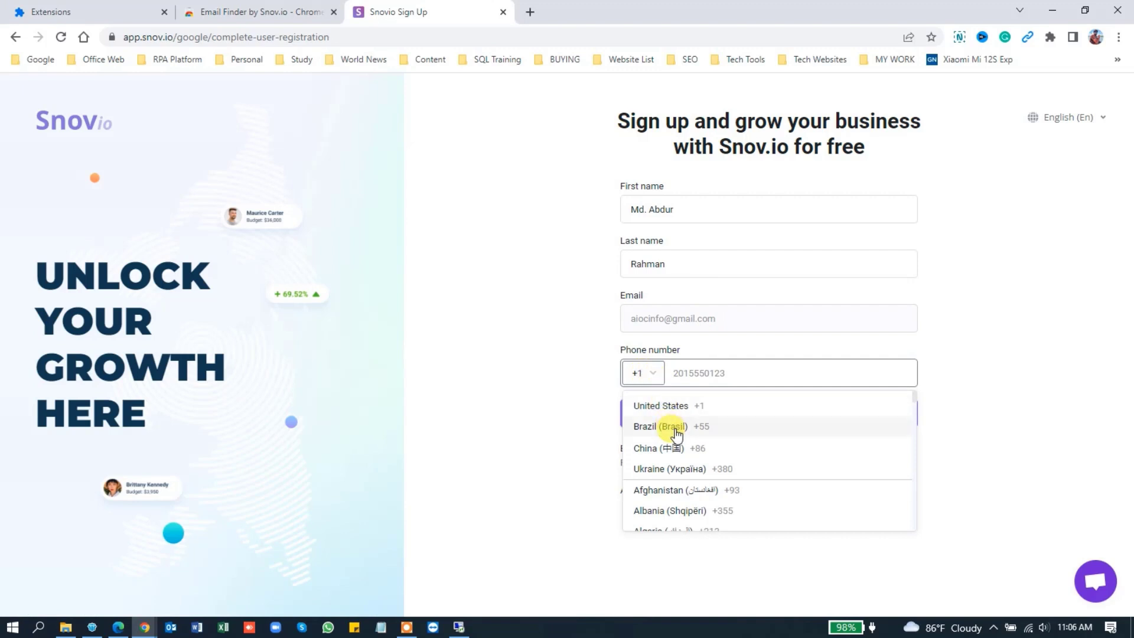
scroll(674, 438, down, 3)
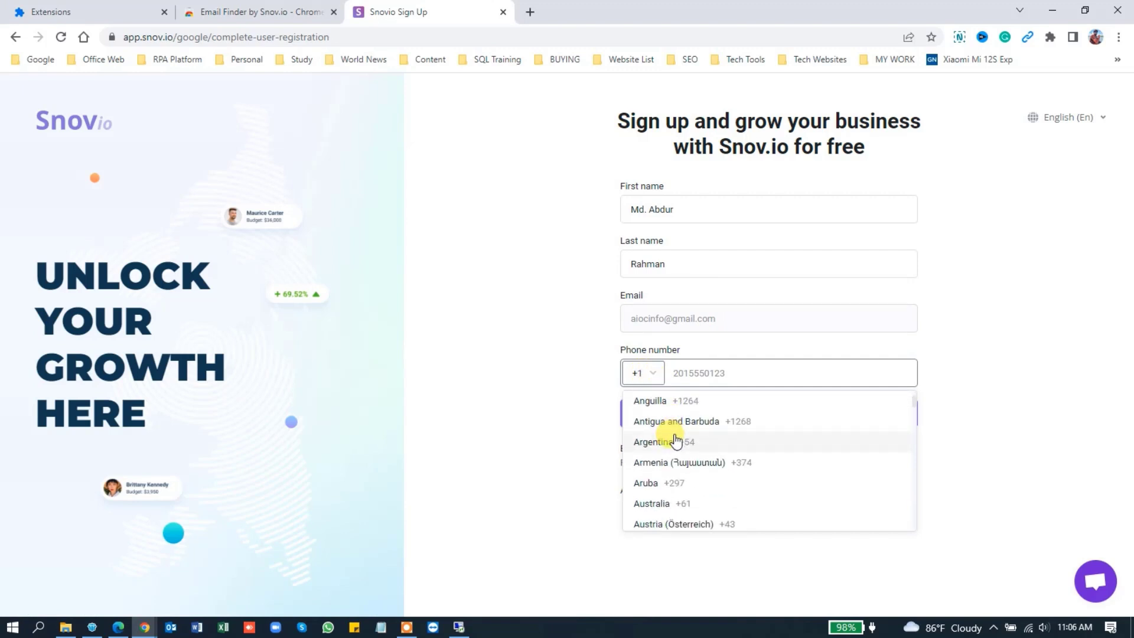
scroll(675, 440, down, 3)
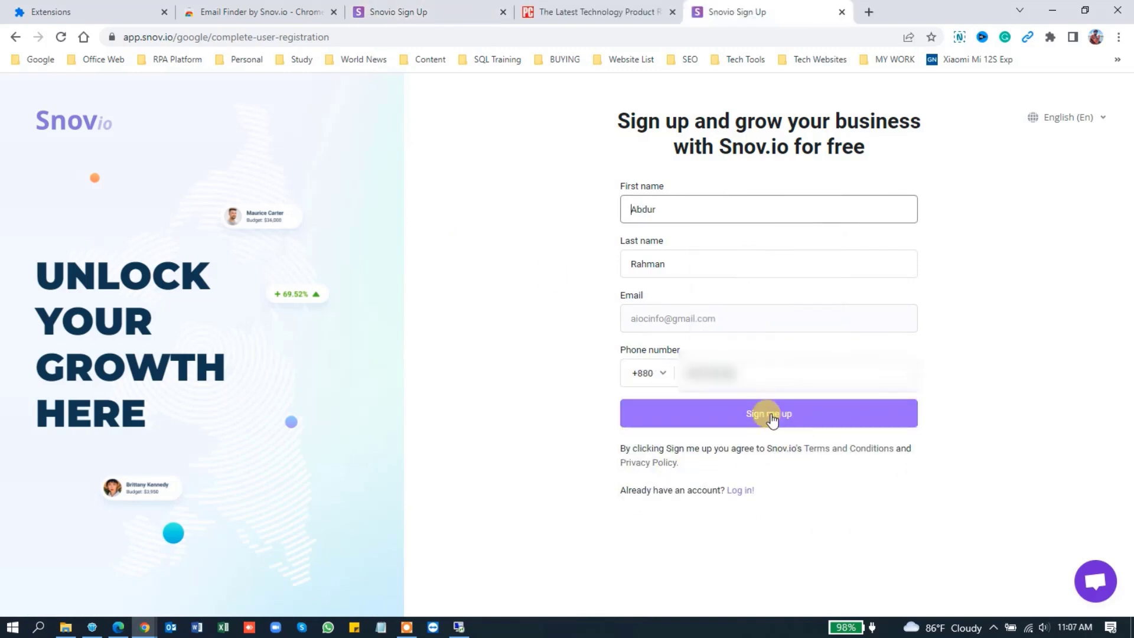
click(771, 414)
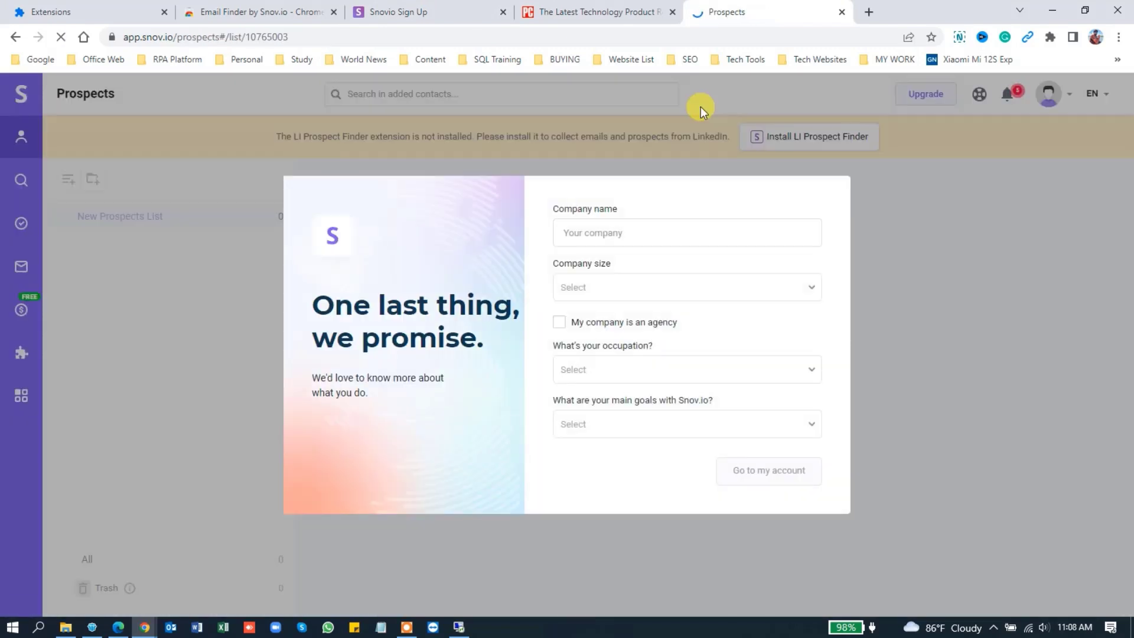
click(615, 230)
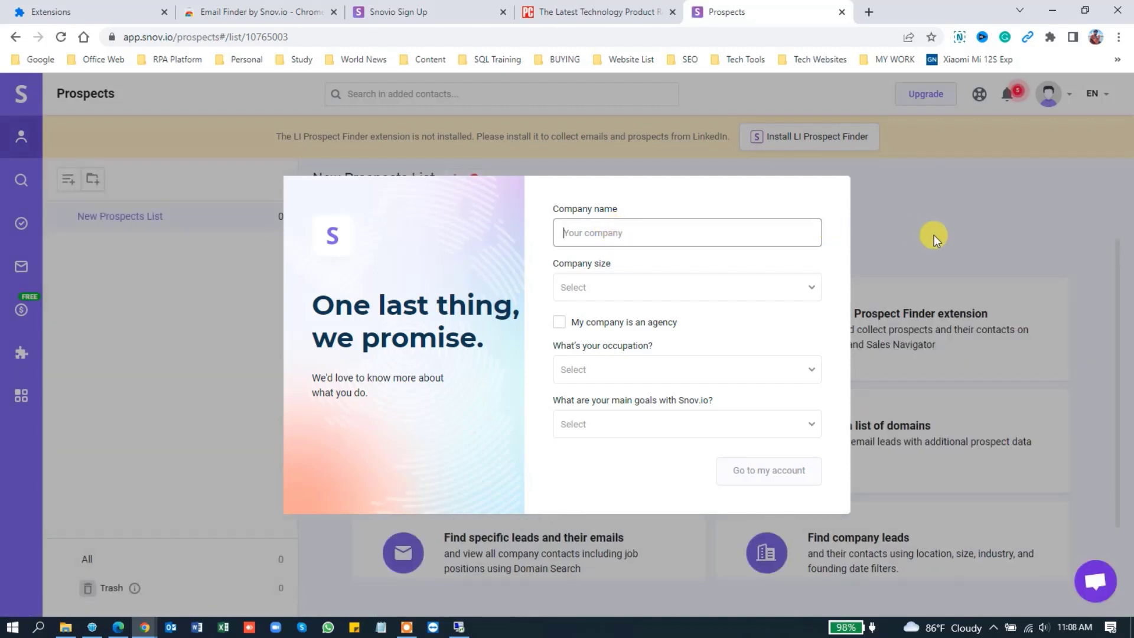
click(897, 226)
click(603, 431)
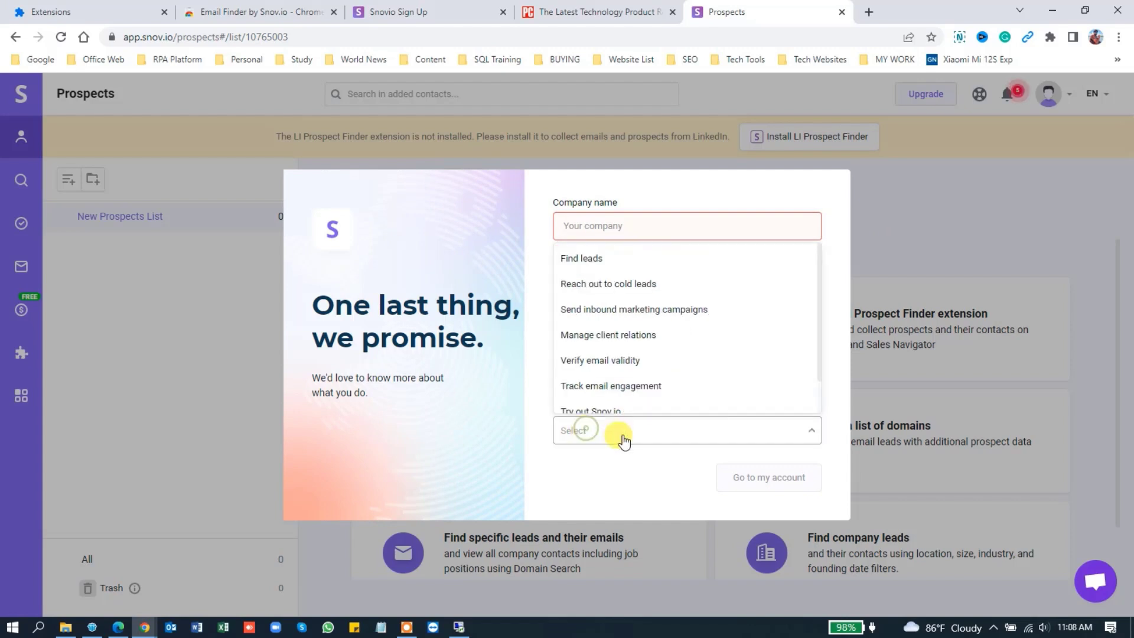
Enter TechPoth as the company name and set the company size to 1-10
click(633, 220)
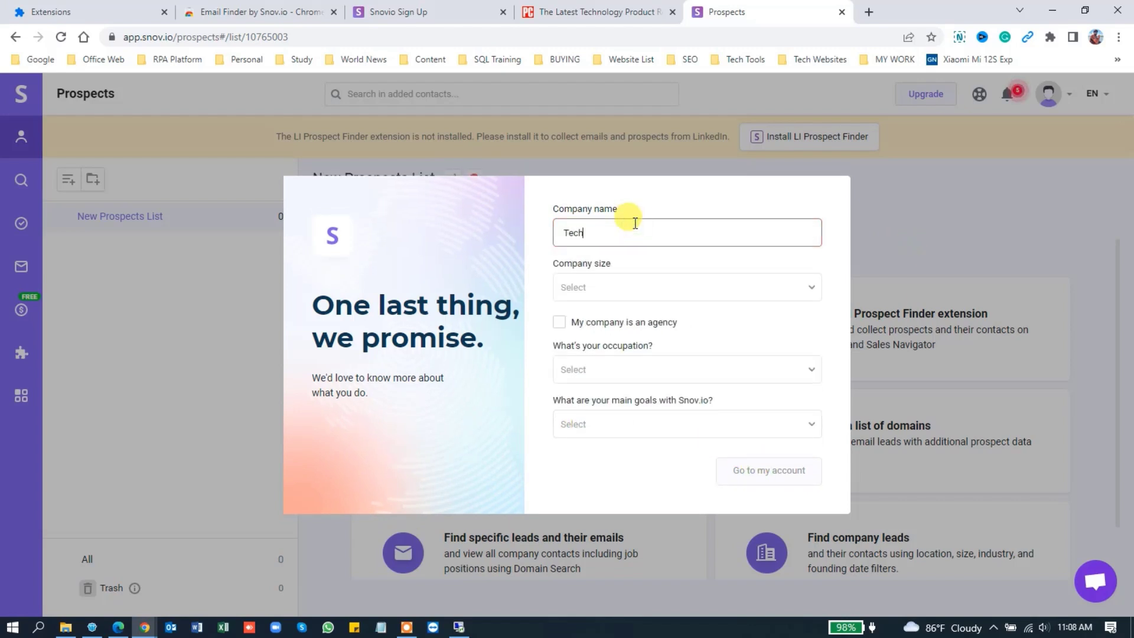
text(TechPoth)
click(619, 296)
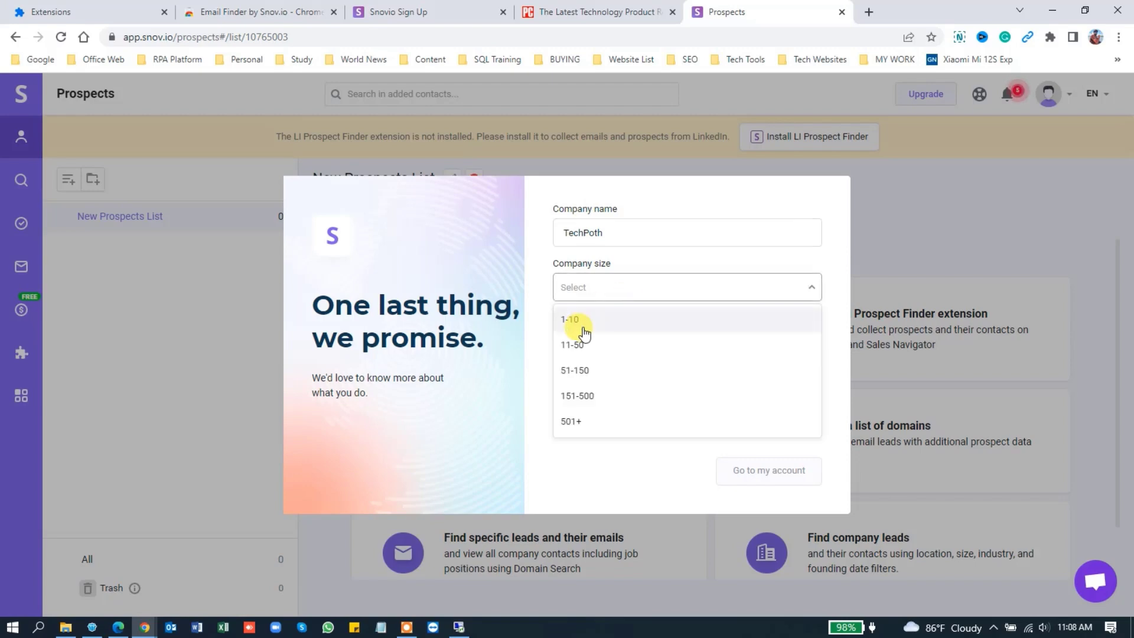
click(583, 322)
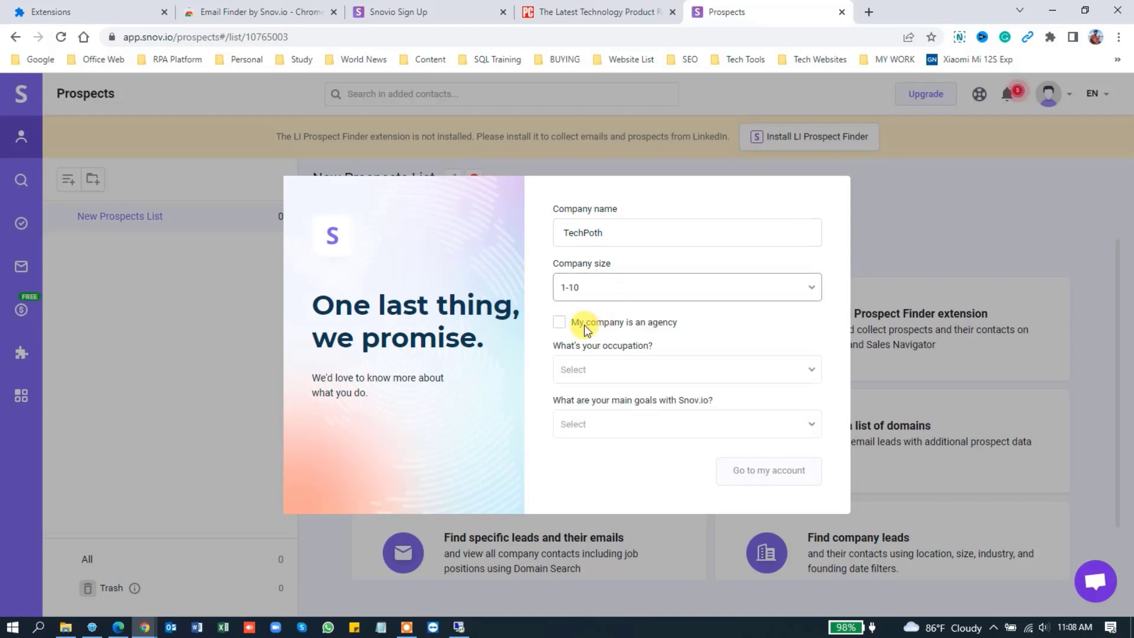
Set the occupation to Business owner/Self-employed and the main goal with Snov.io to Verify email validity
click(599, 367)
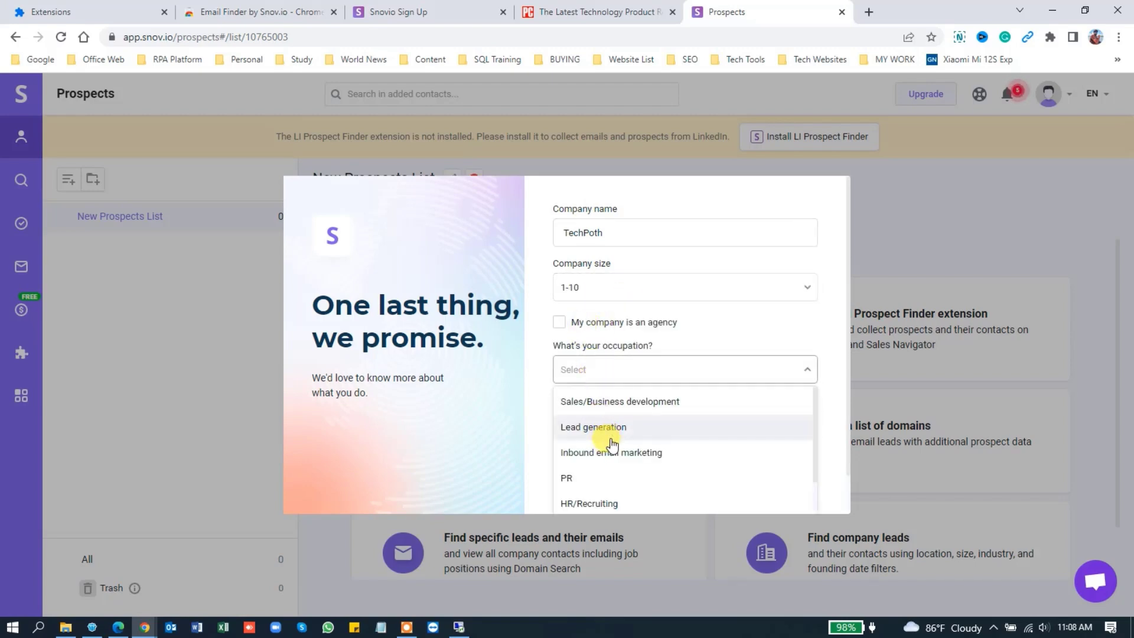
scroll(615, 460, down, 3)
scroll(617, 461, down, 1)
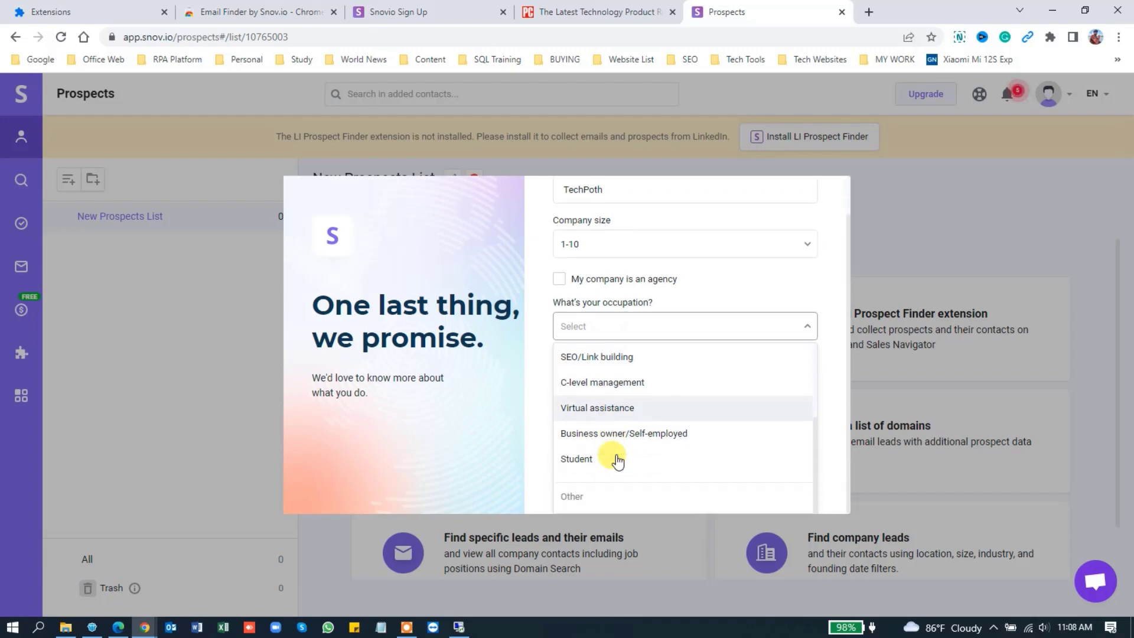
click(624, 437)
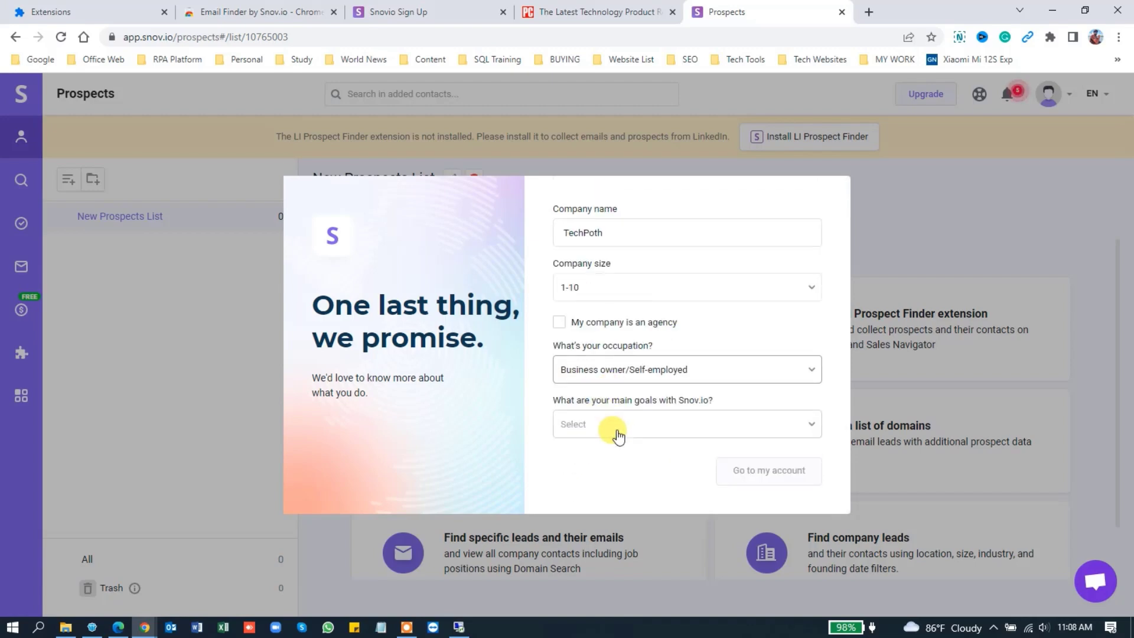
click(623, 427)
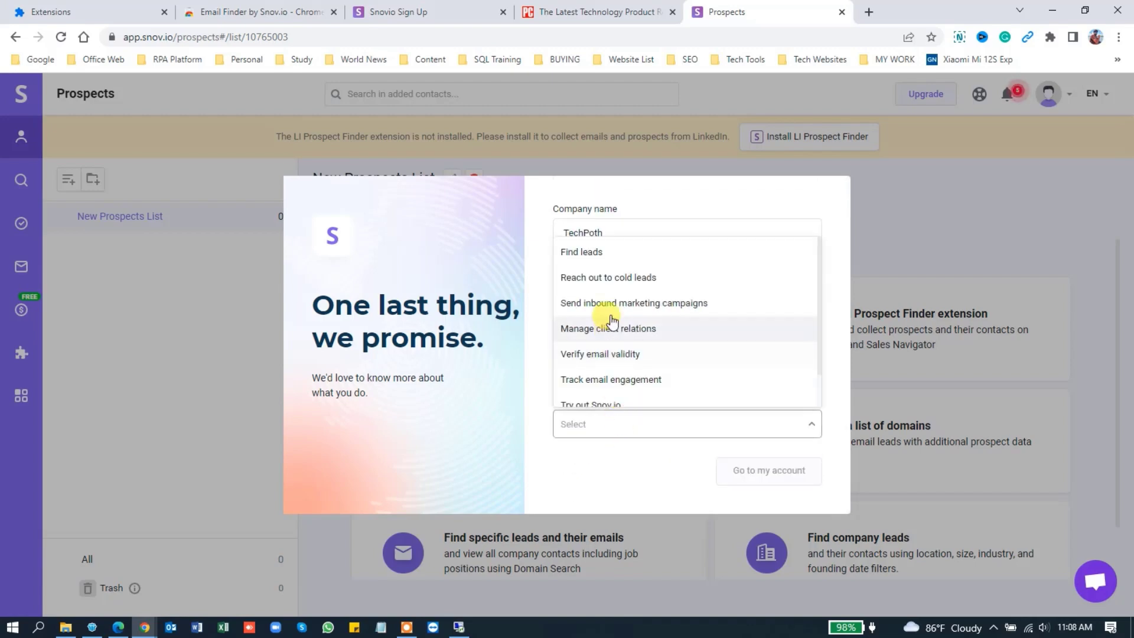
scroll(613, 300, down, 1)
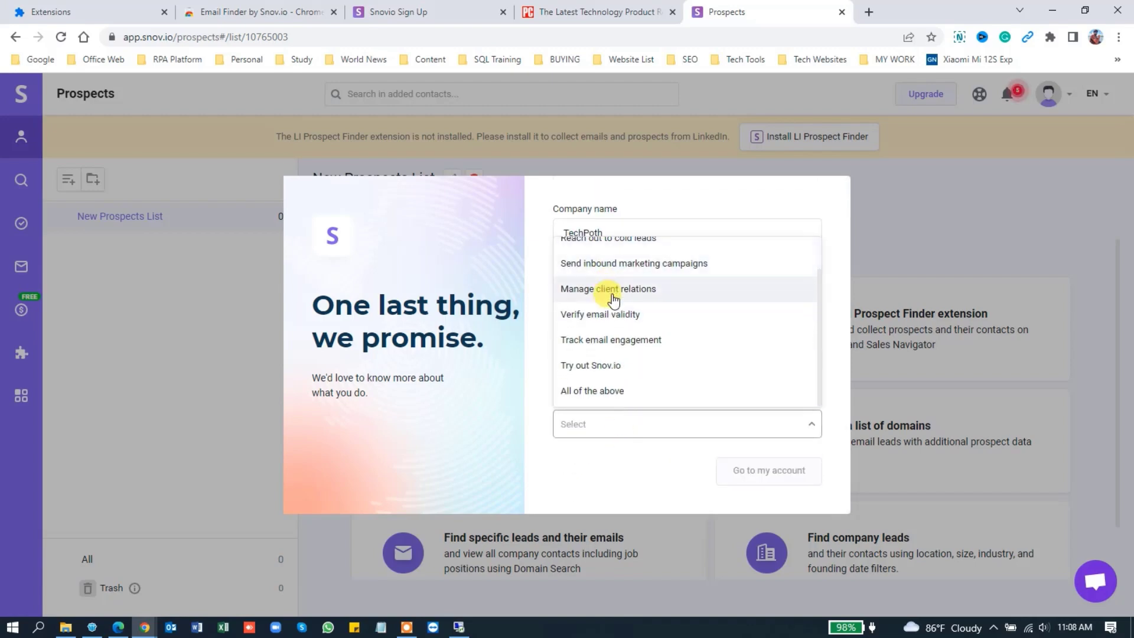
click(644, 320)
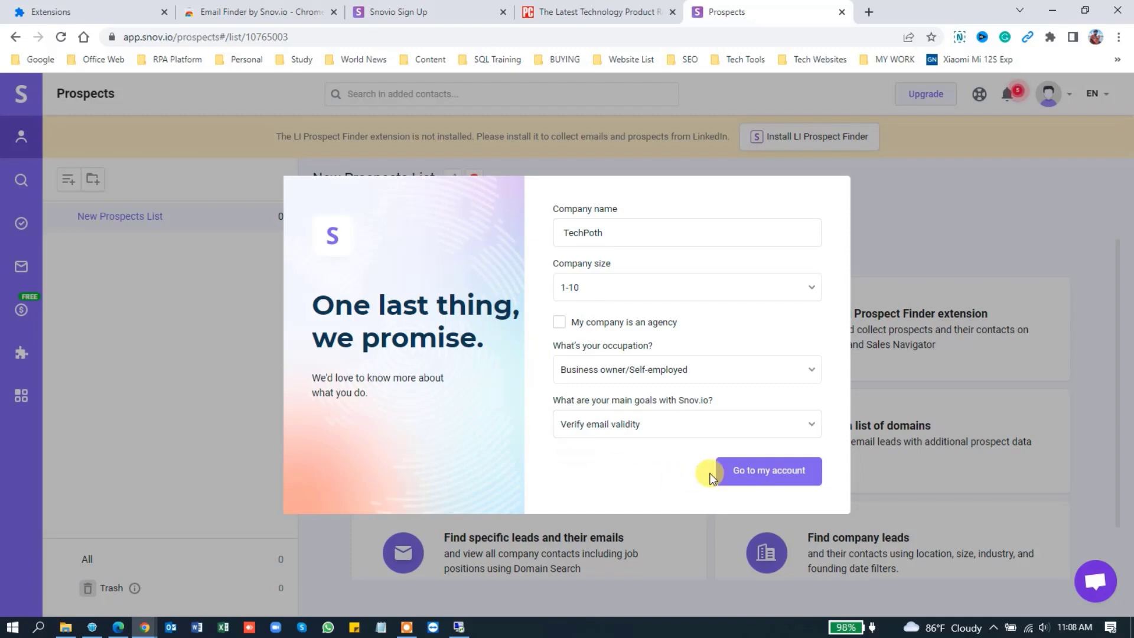
Submit the company questionnaire to enter the account and open techpoth.com in a new tab
click(780, 471)
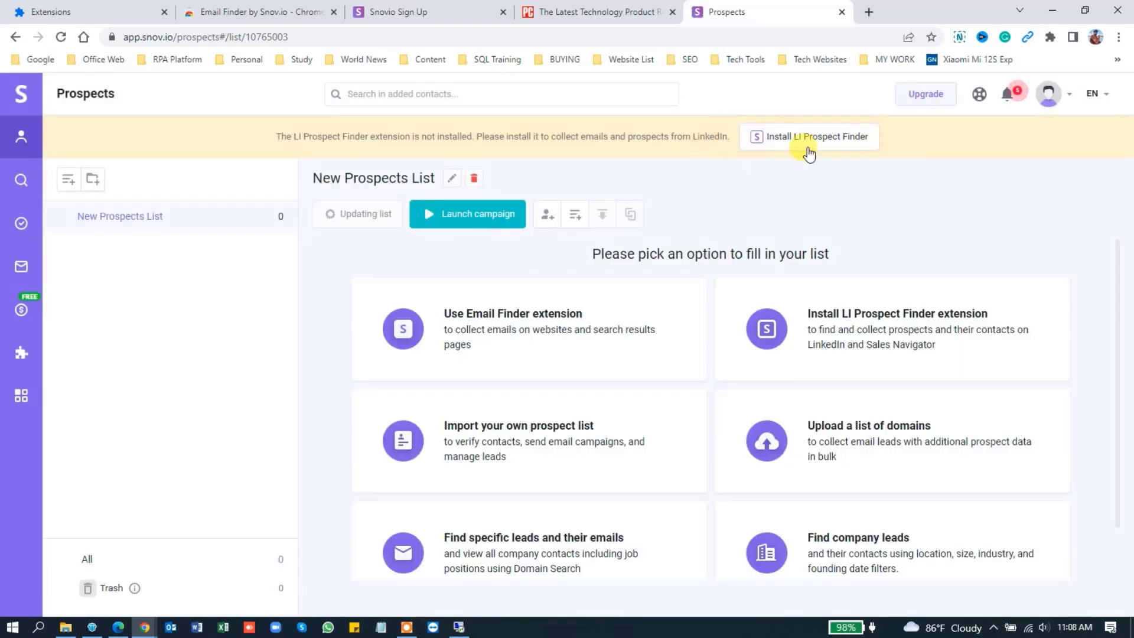
key(ctrl+t)
text(tec)
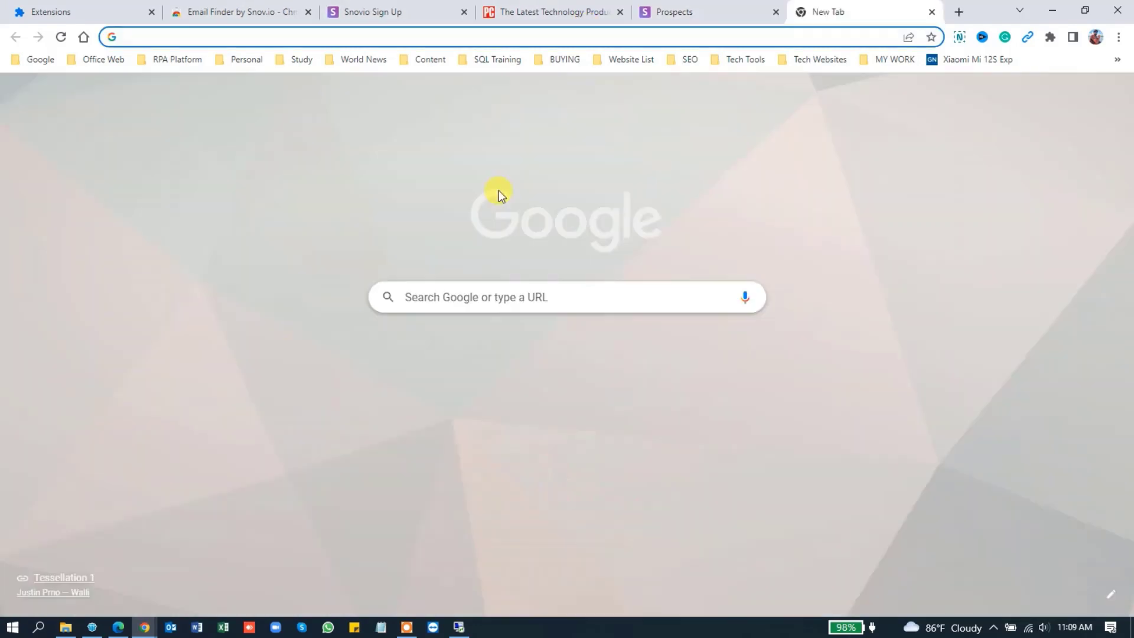
text(hpo)
key(Return)
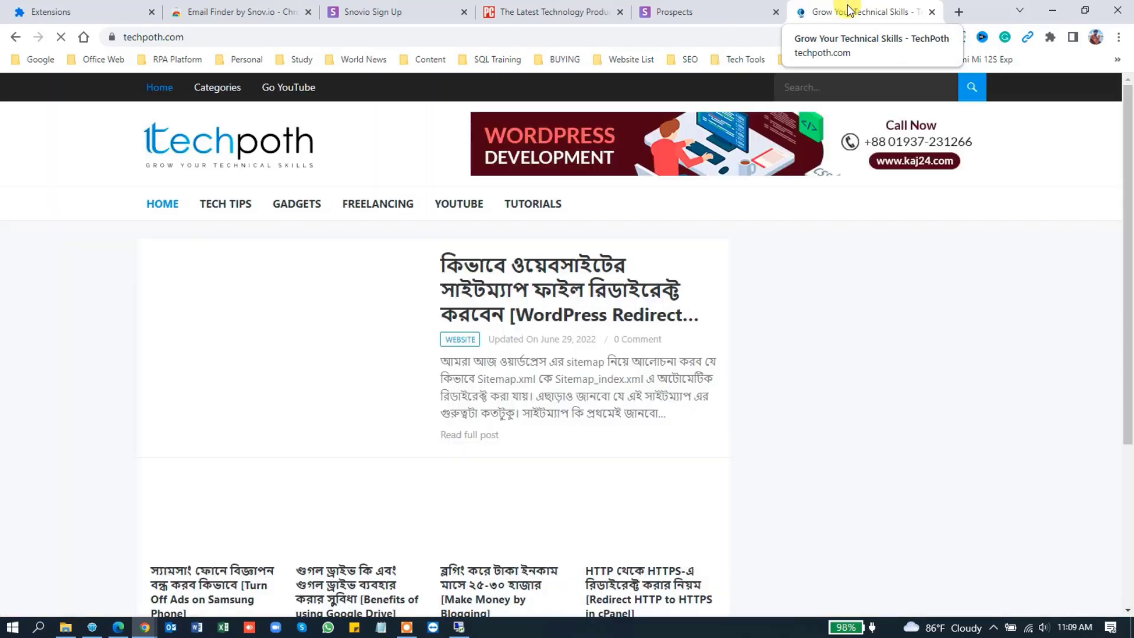
Check techpoth.com for email addresses with the Email Finder by Snov.io extension, then close its results
click(1053, 38)
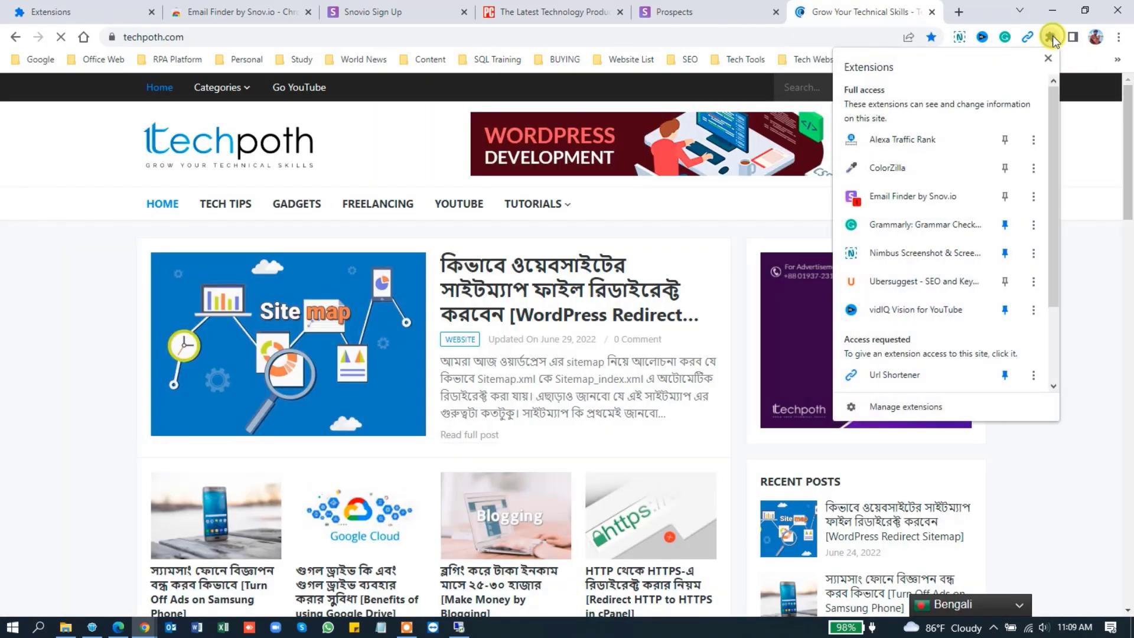
click(918, 194)
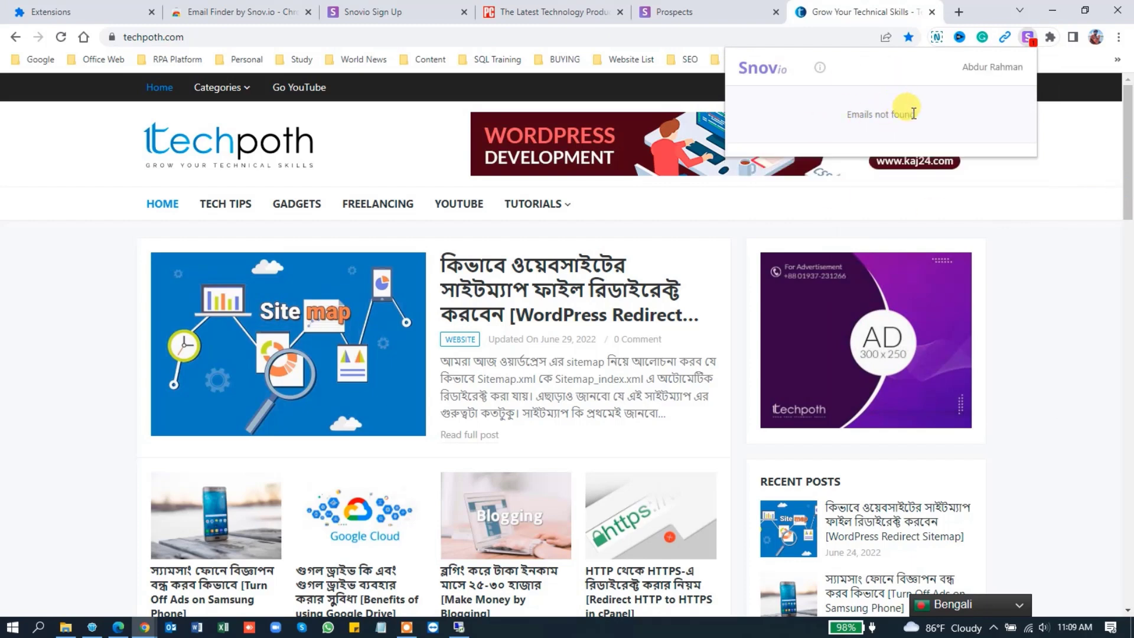
click(1028, 269)
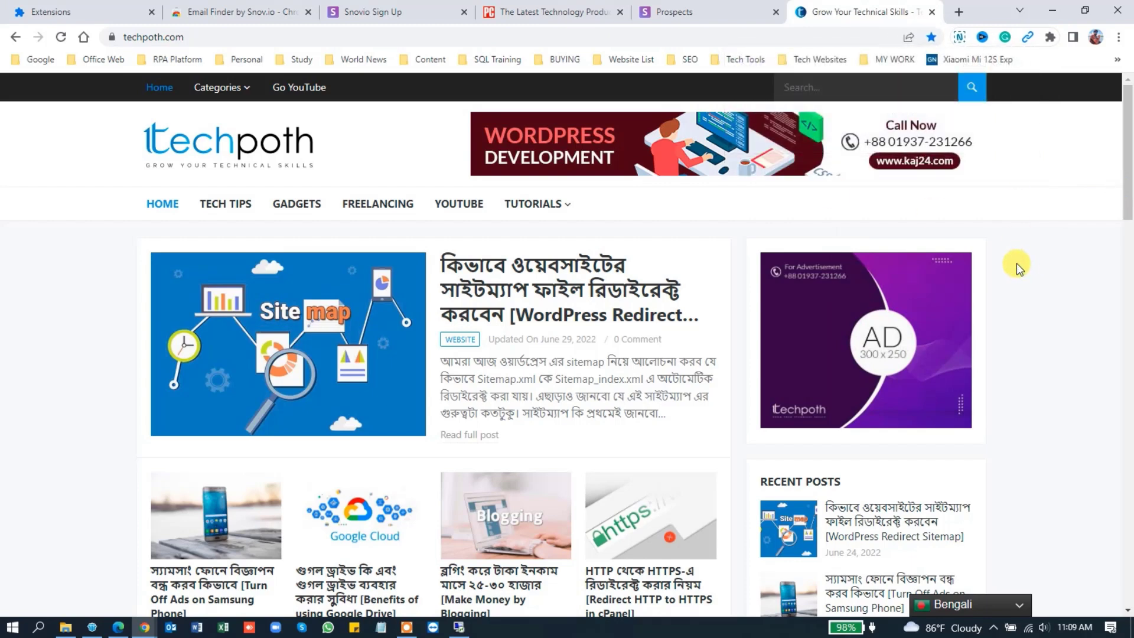
Open prothomalo.com in a new tab and run the Email Finder by Snov.io extension on it
click(957, 13)
text(pro)
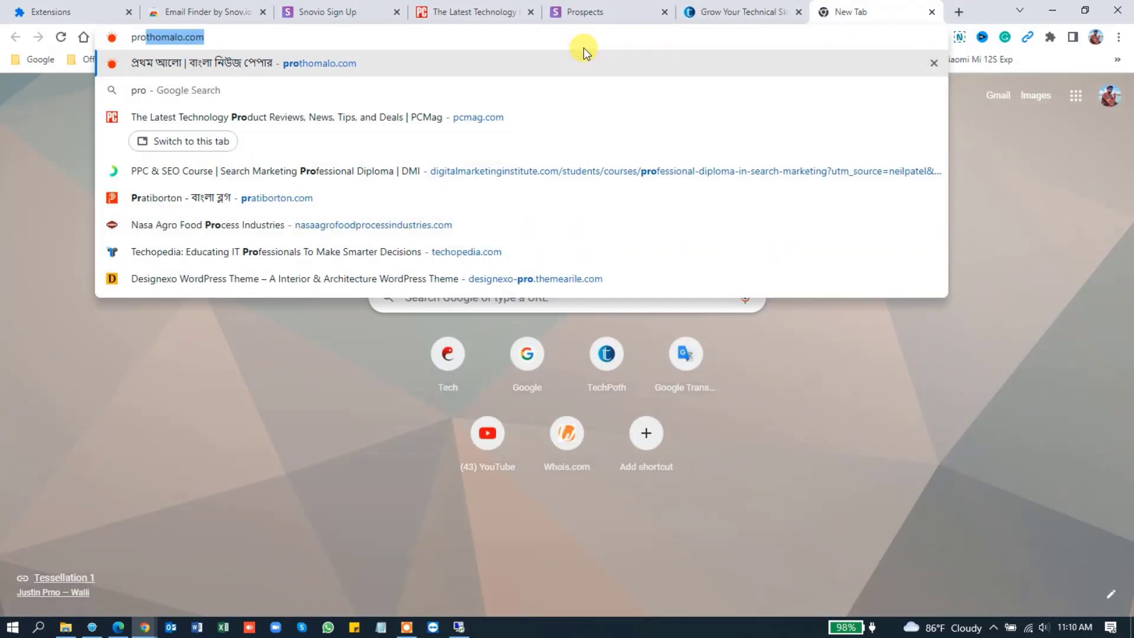
text(th)
key(Return)
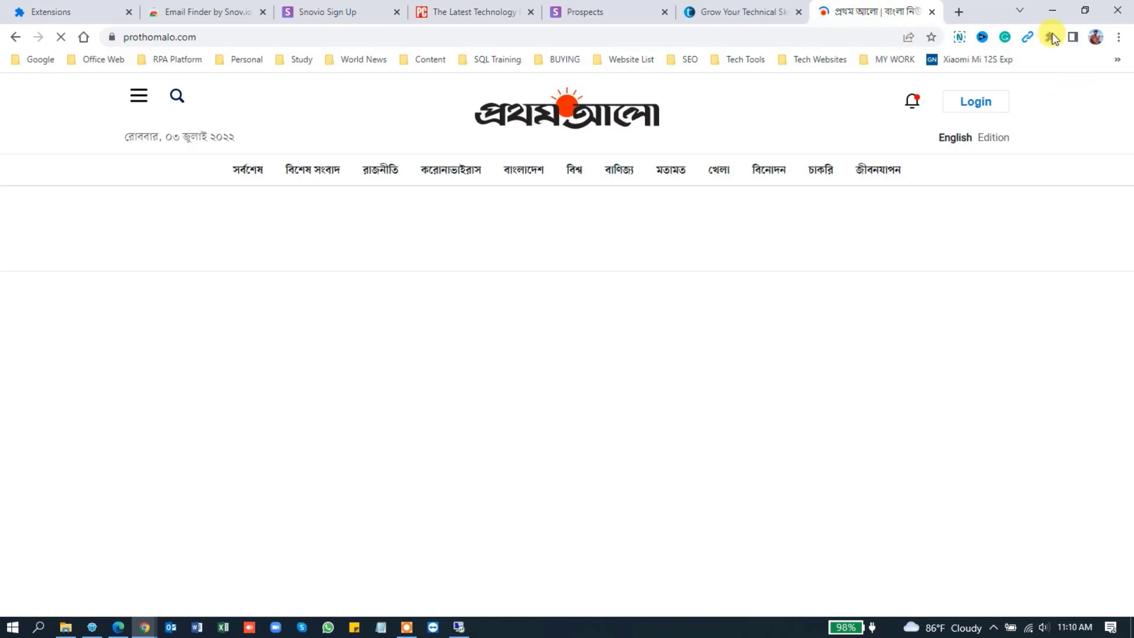
click(1052, 38)
click(910, 196)
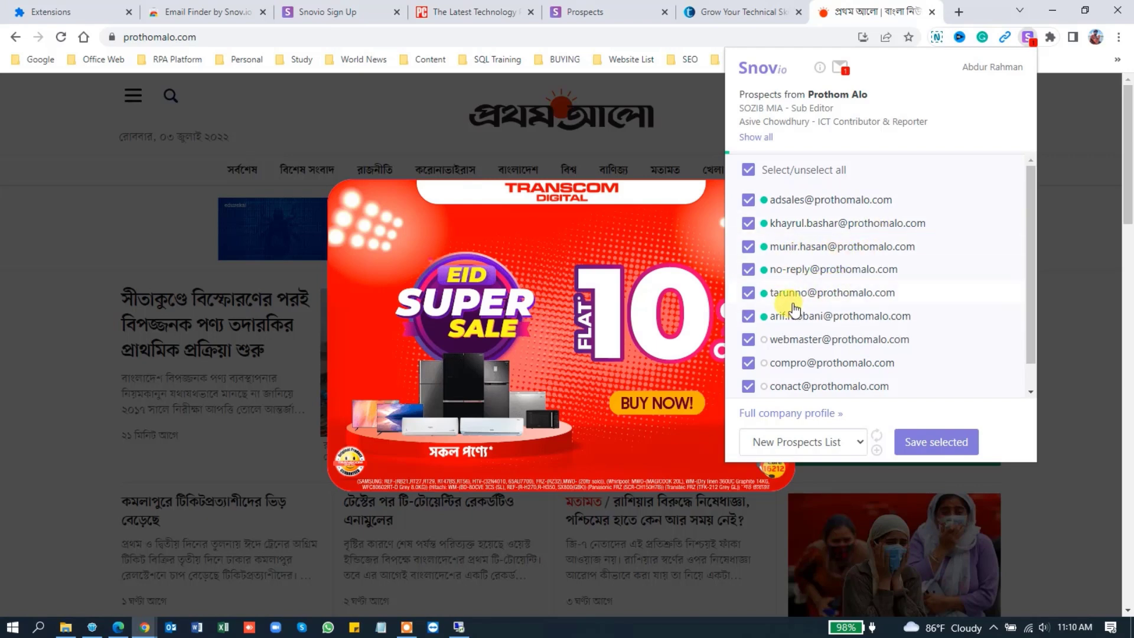
Save all the selected prothomalo.com emails to New Prospects List
scroll(813, 304, down, 1)
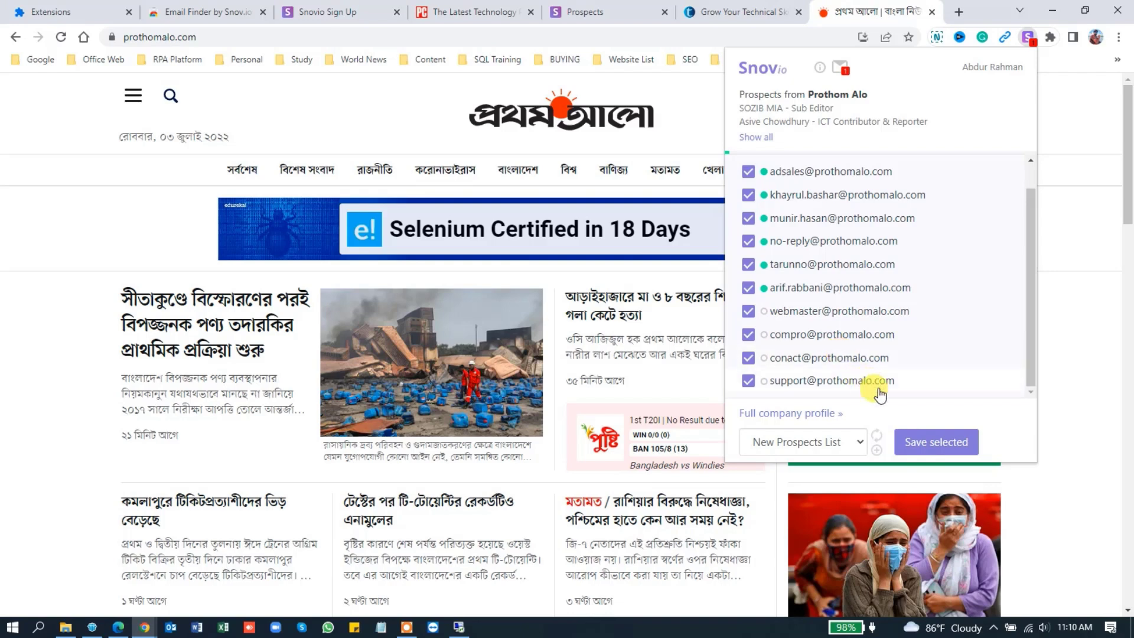
click(848, 443)
click(845, 463)
click(945, 447)
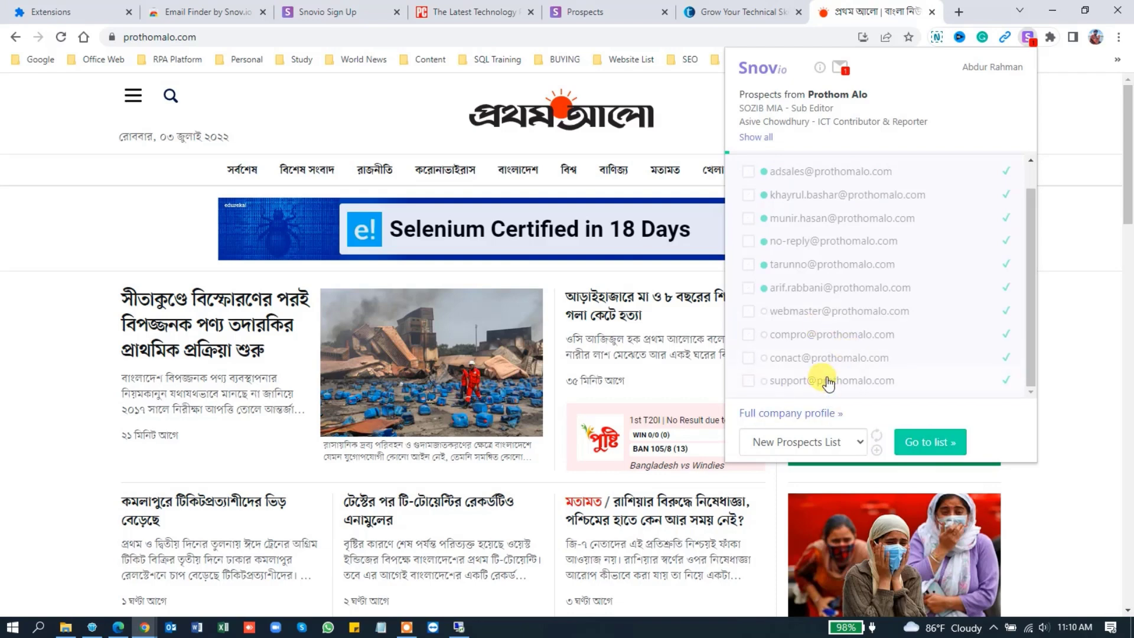
Open the saved prospects list in Snov.io and review its prothomalo.com contacts
click(931, 443)
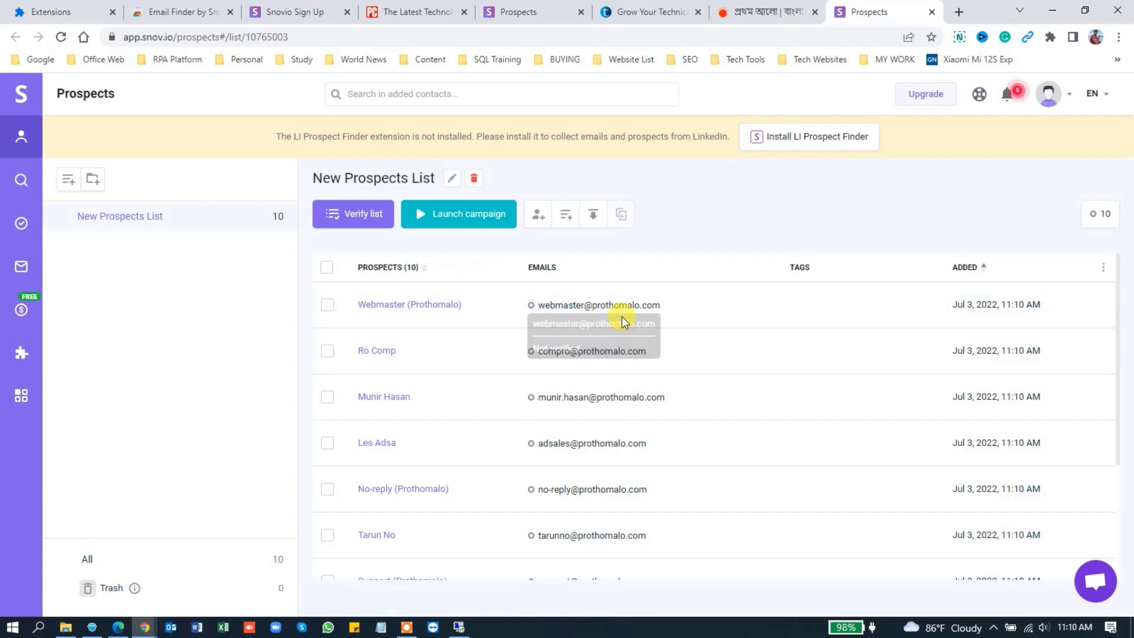
mouse_move(585, 314)
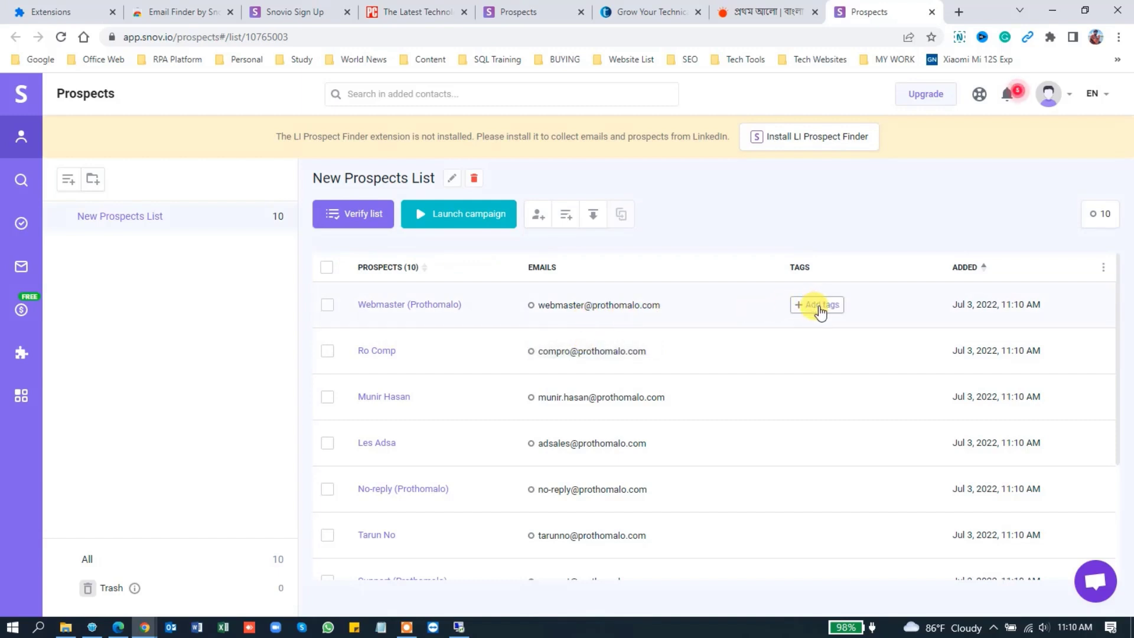
scroll(801, 328, down, 3)
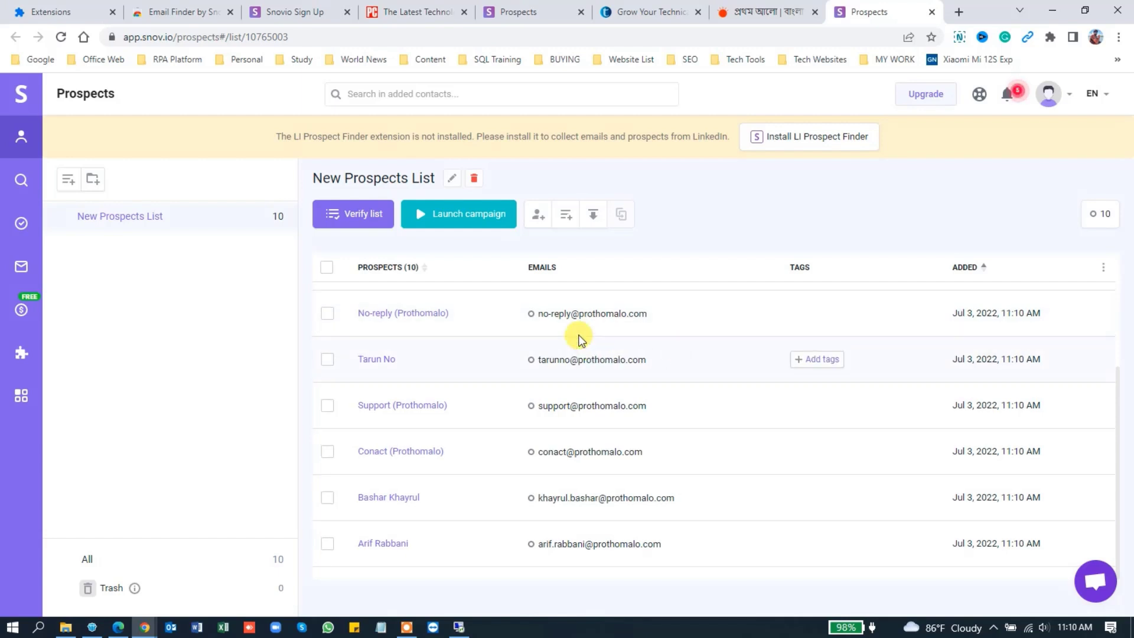
scroll(579, 340, up, 3)
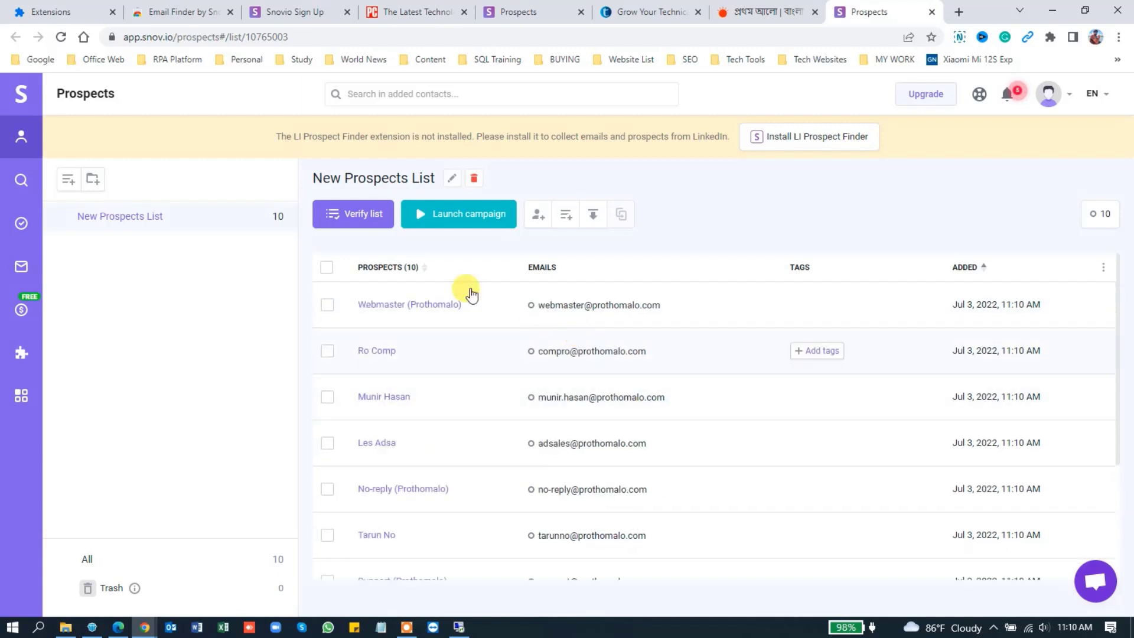
click(378, 217)
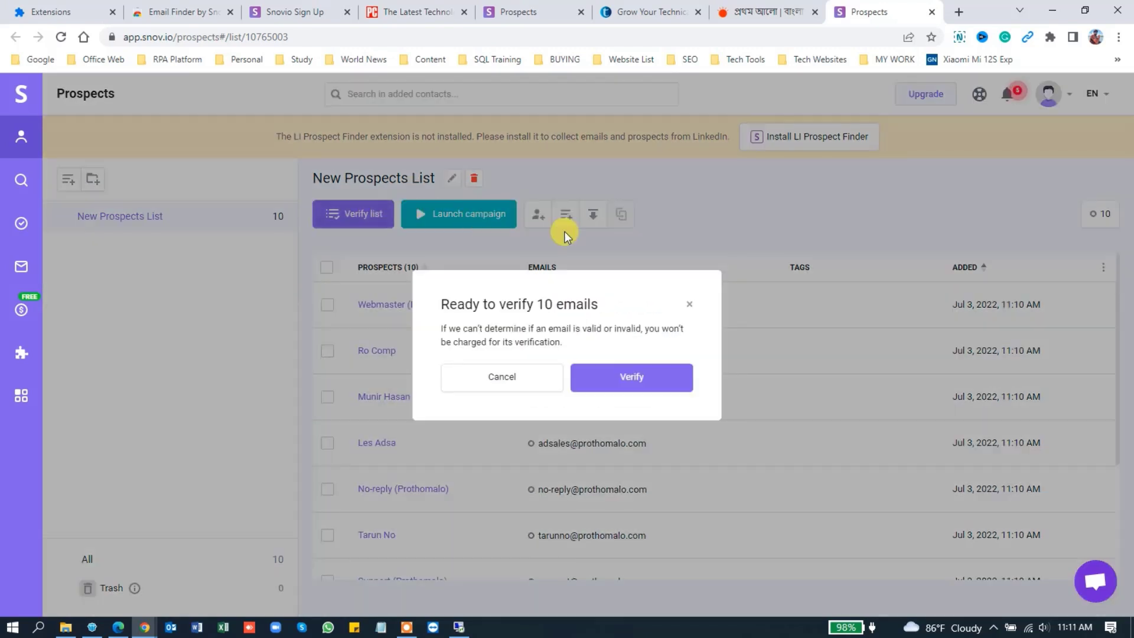
click(501, 374)
click(329, 304)
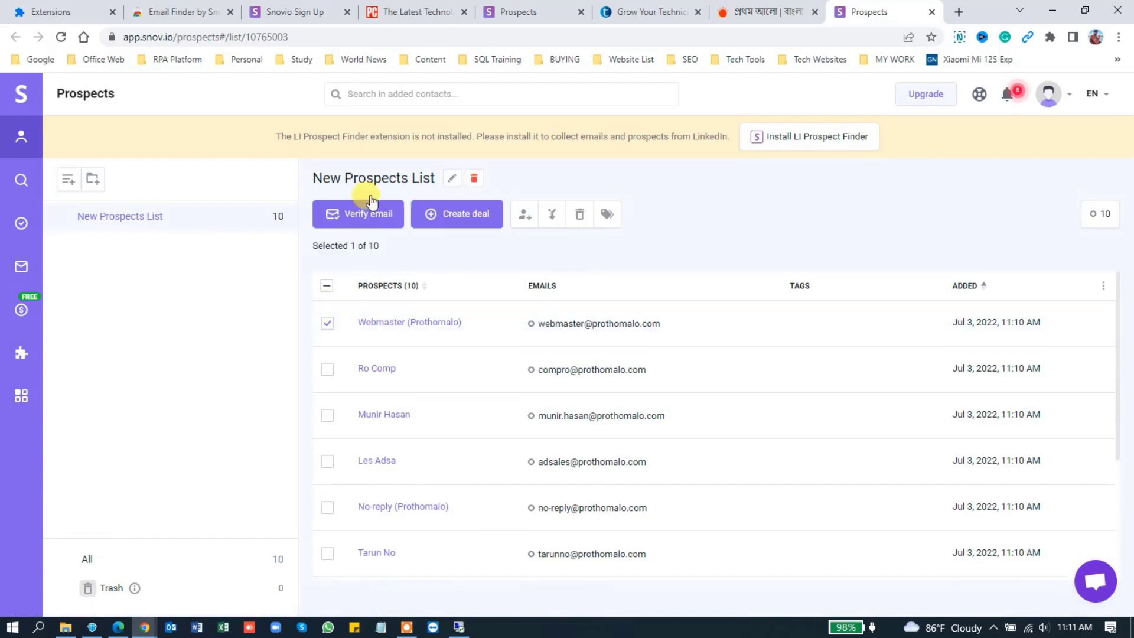
click(327, 323)
Verify only the ad sales email address of prothomalo.com in New Prospects List
scroll(392, 322, down, 3)
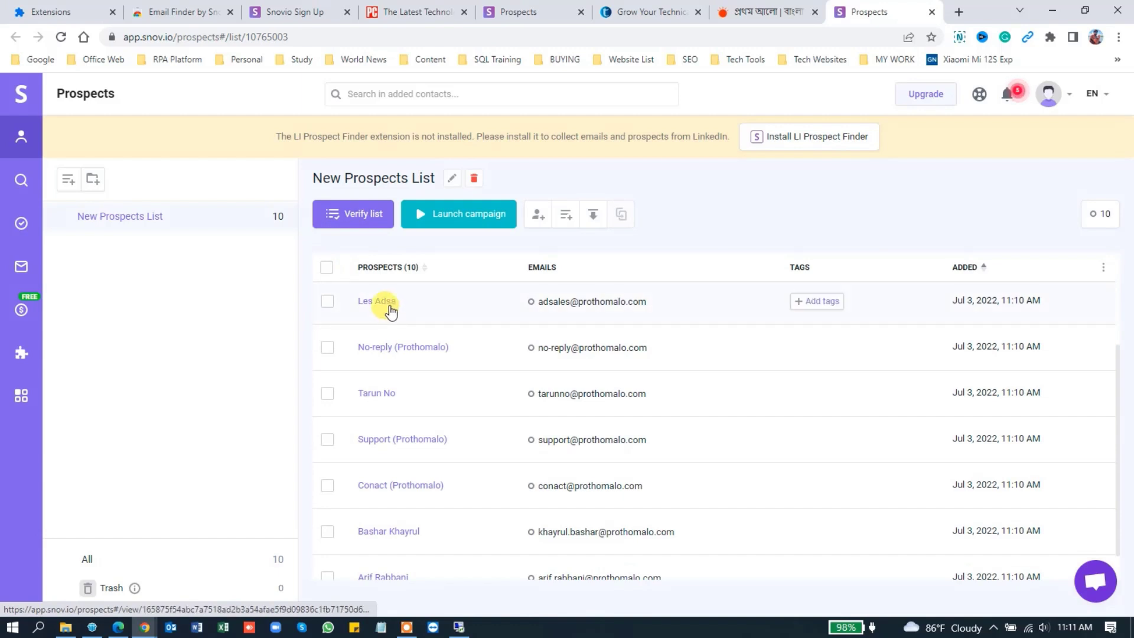
click(328, 302)
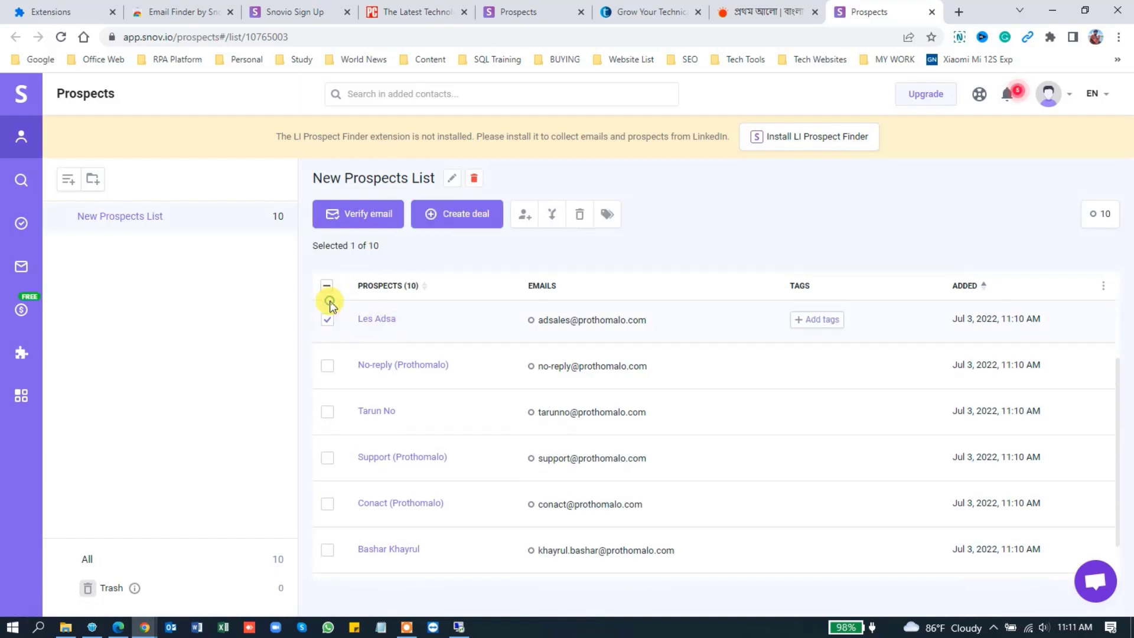
click(354, 218)
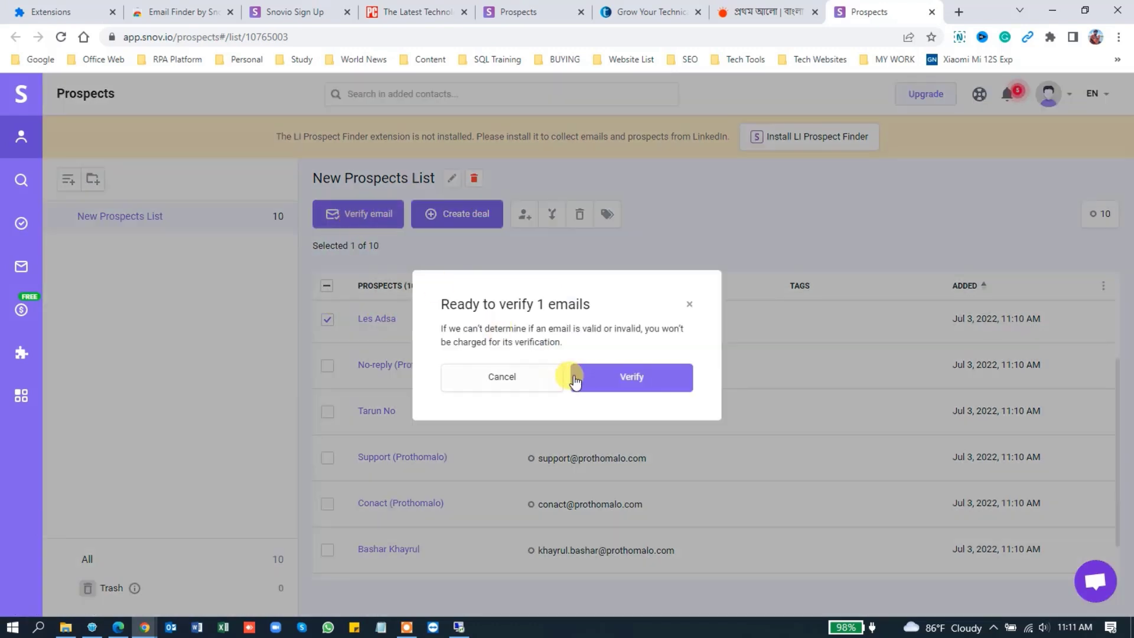
click(644, 381)
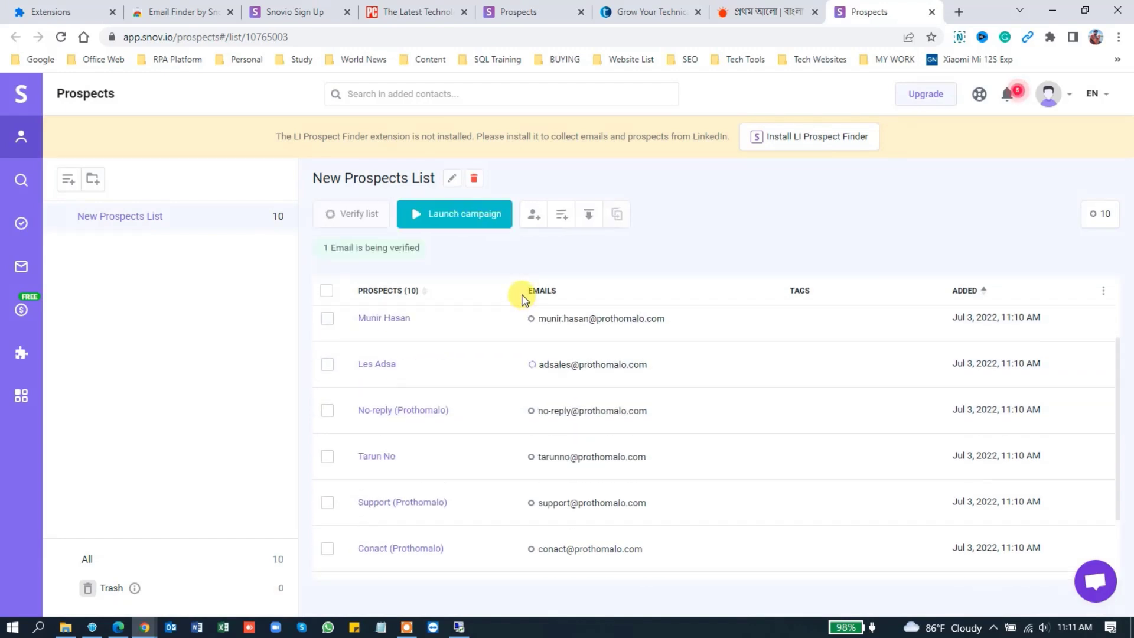
scroll(521, 300, up, 2)
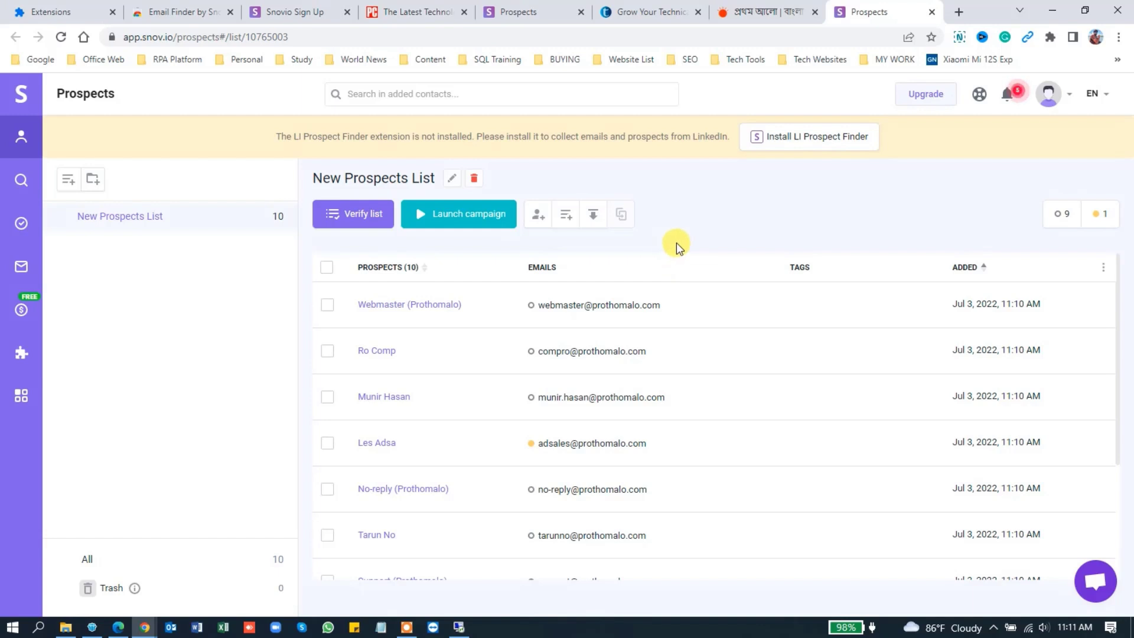
Filter the list to the verified prospect, check its email status, and view the column display settings
click(1096, 213)
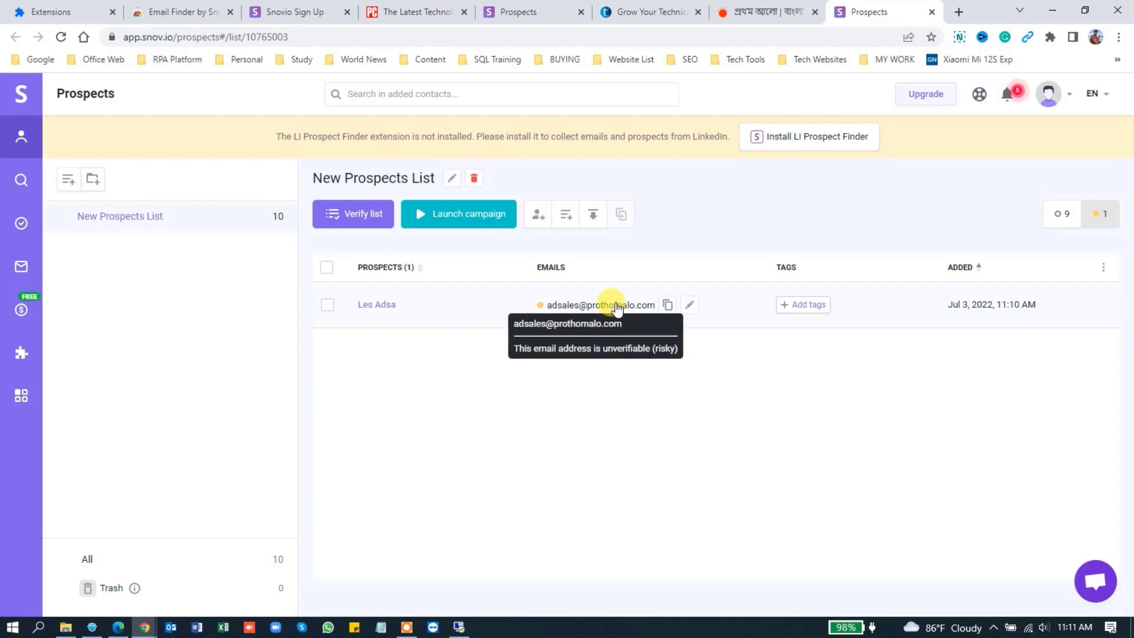
mouse_move(620, 313)
click(1102, 268)
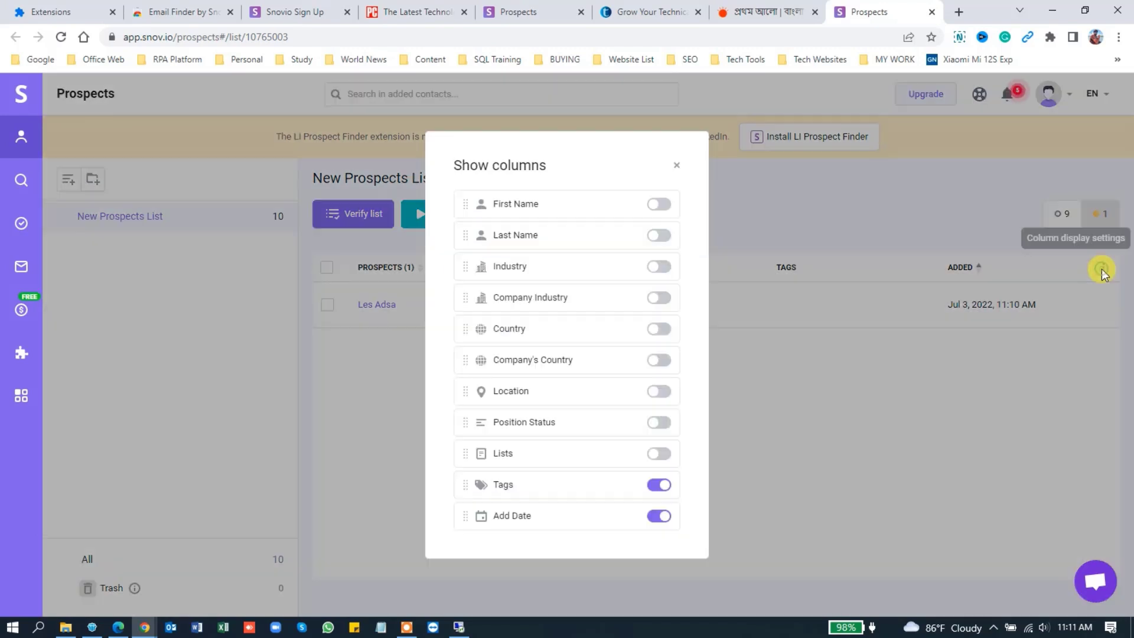
click(678, 167)
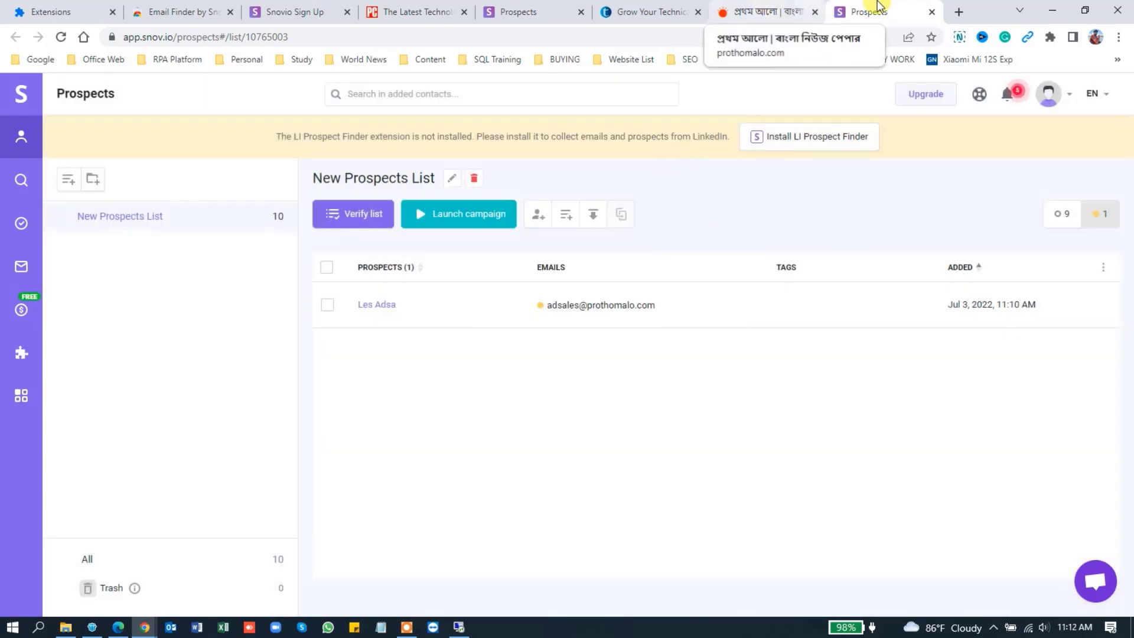
Open thedailystar.net in a new tab and look through its emails with the Email Finder by Snov.io extension
click(958, 12)
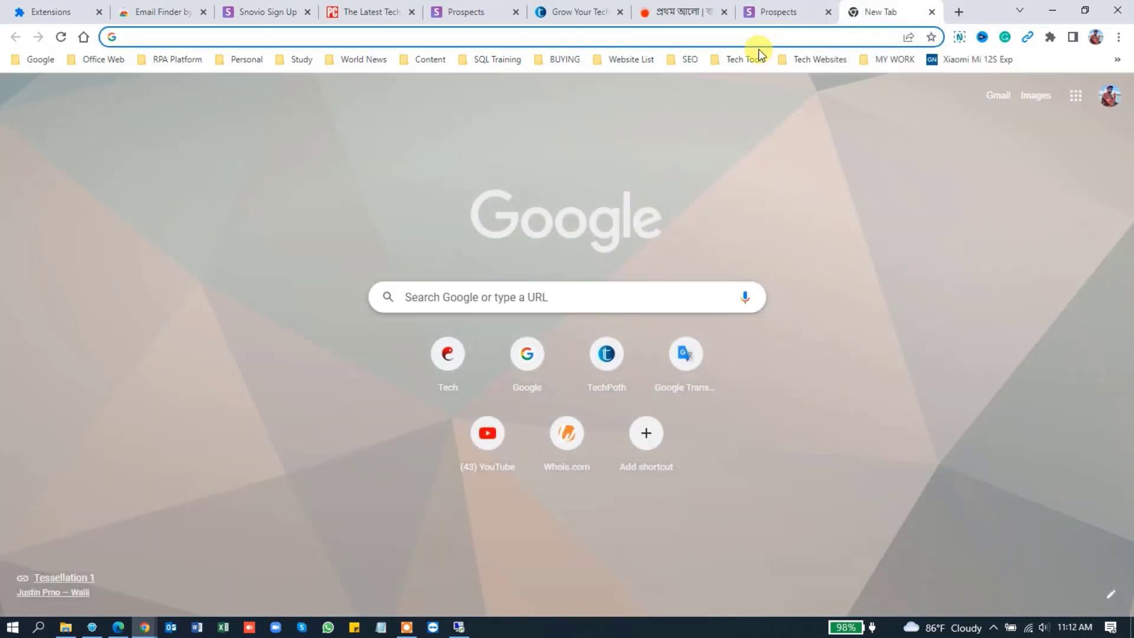
text(daily)
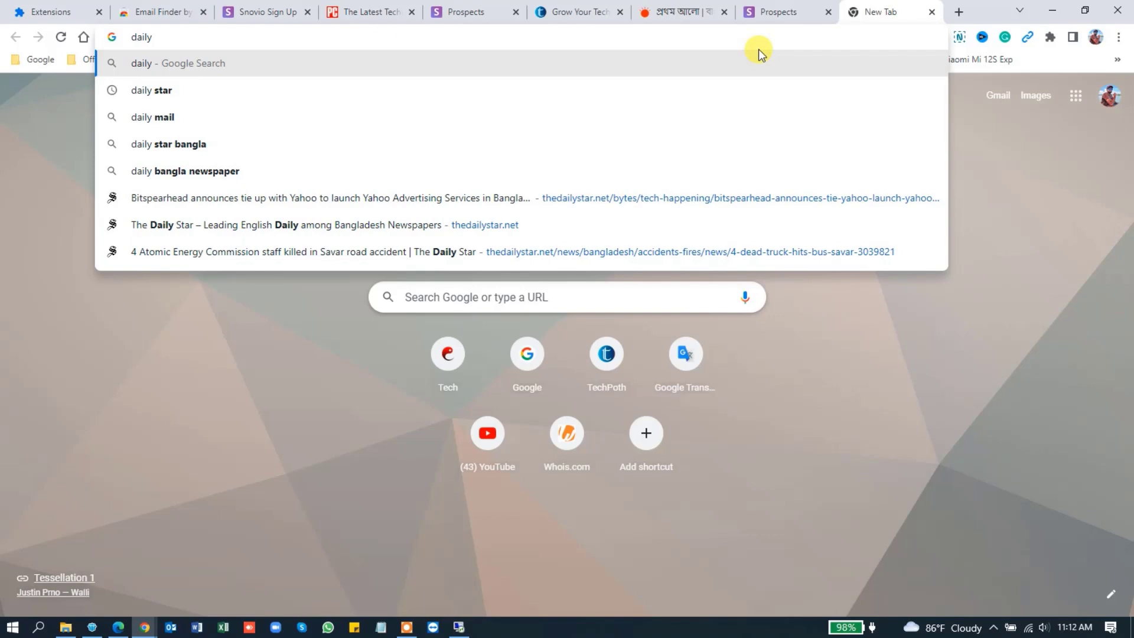
click(263, 225)
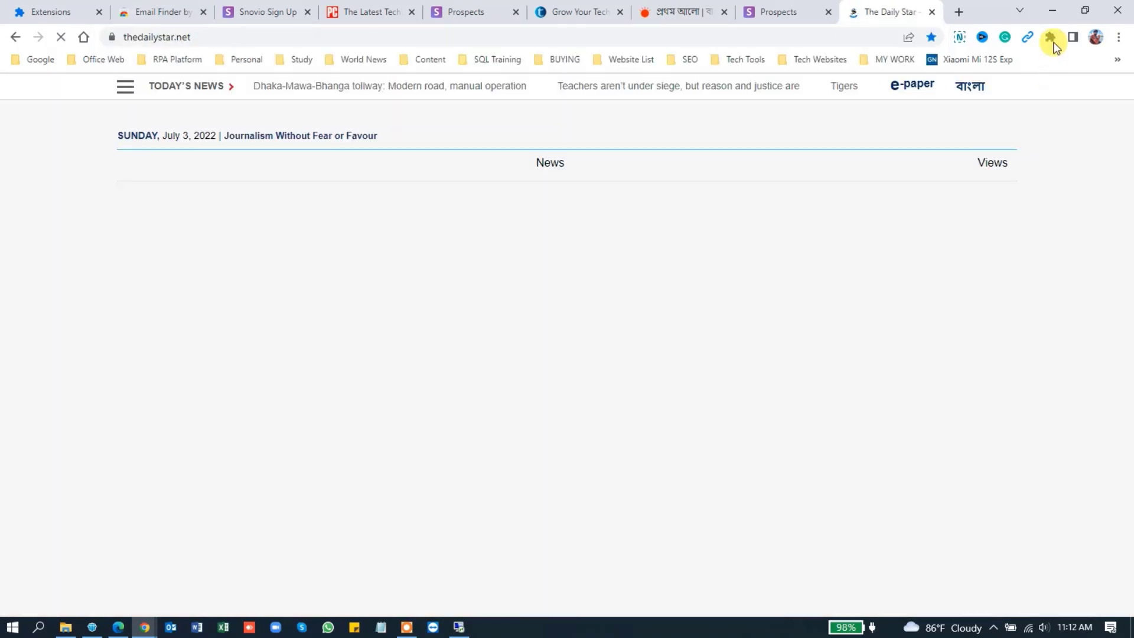
click(1052, 38)
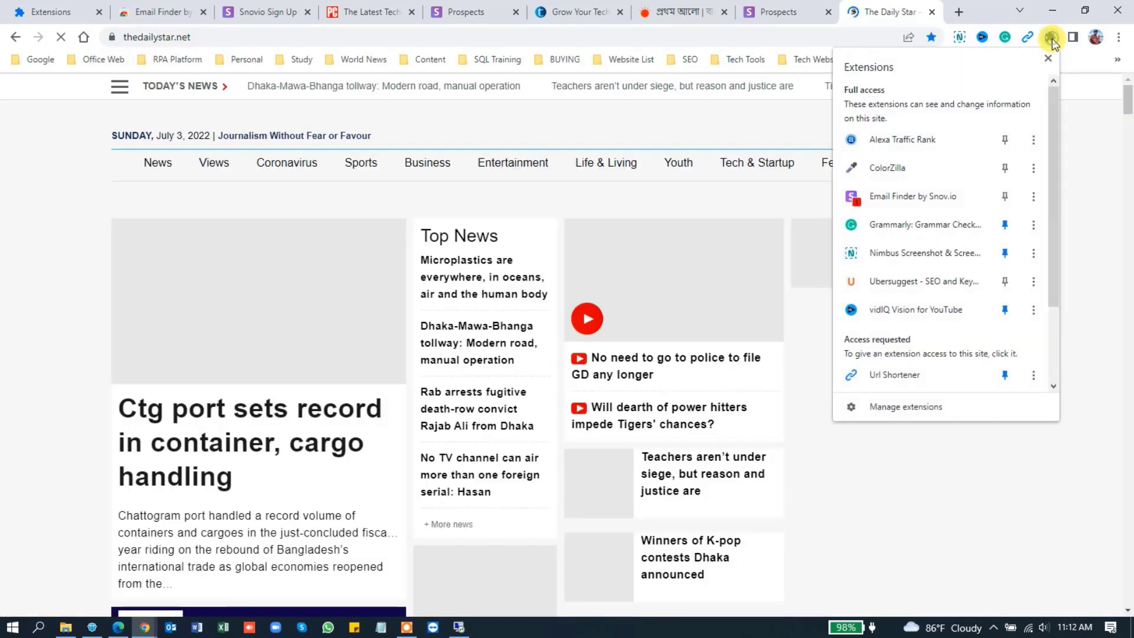
click(931, 198)
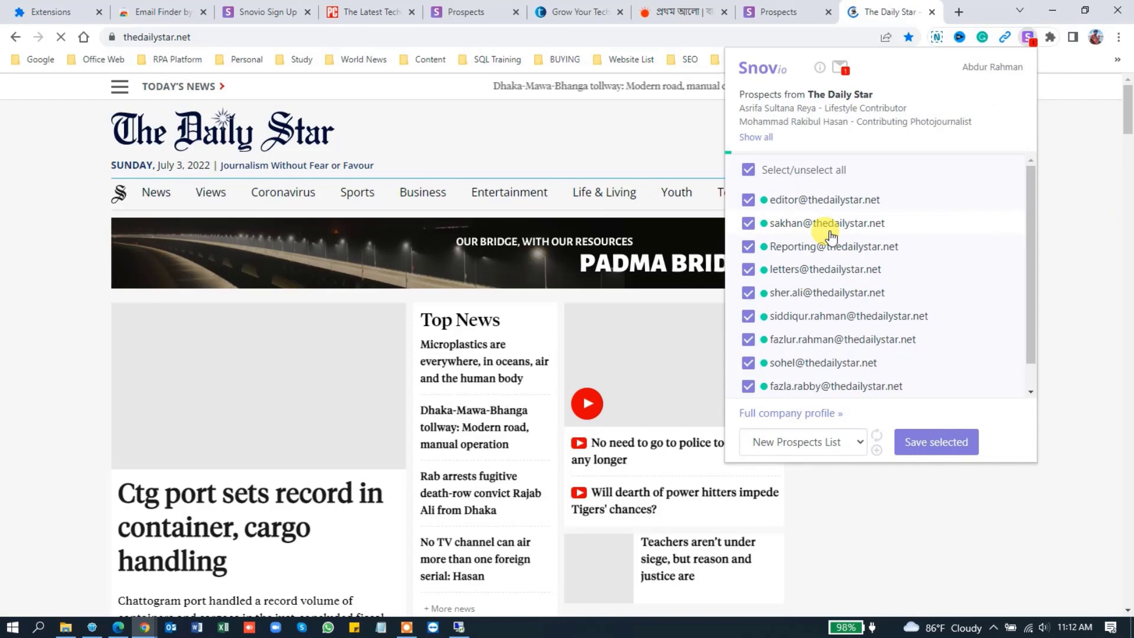
scroll(827, 232, down, 1)
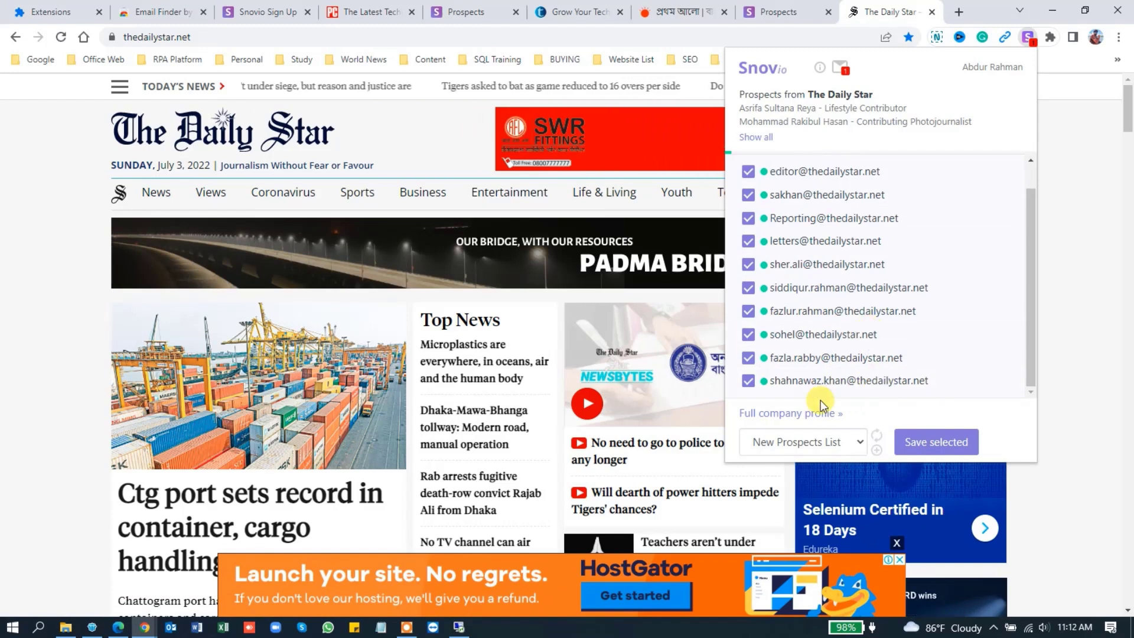
scroll(768, 248, up, 2)
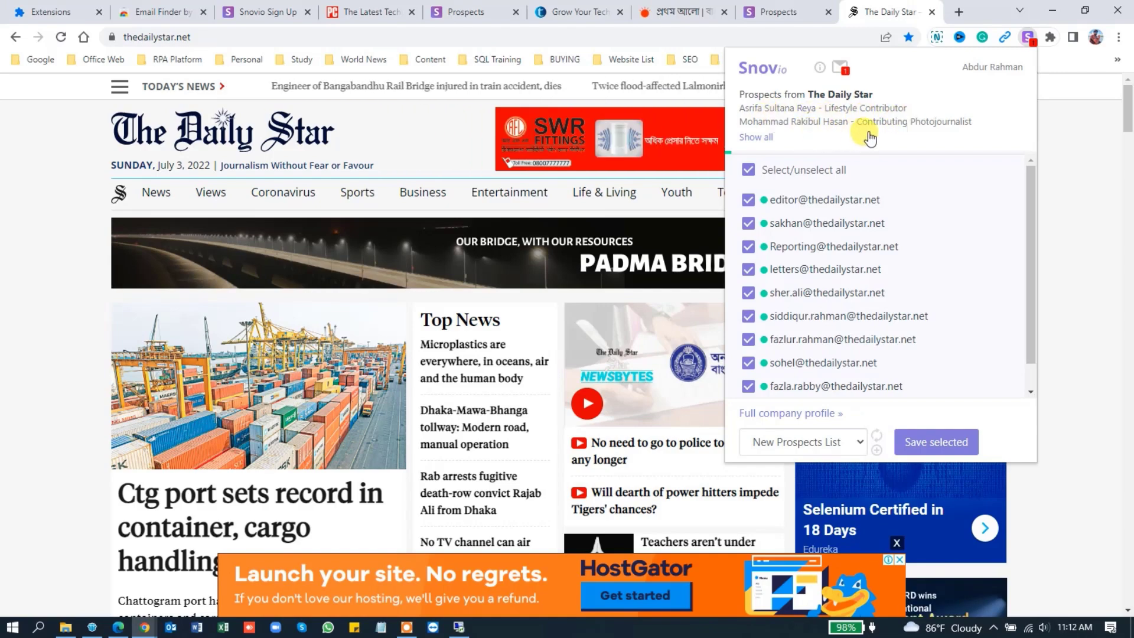
Open the full list of prospects from The Daily Star in Snov.io and look over the company page
click(906, 138)
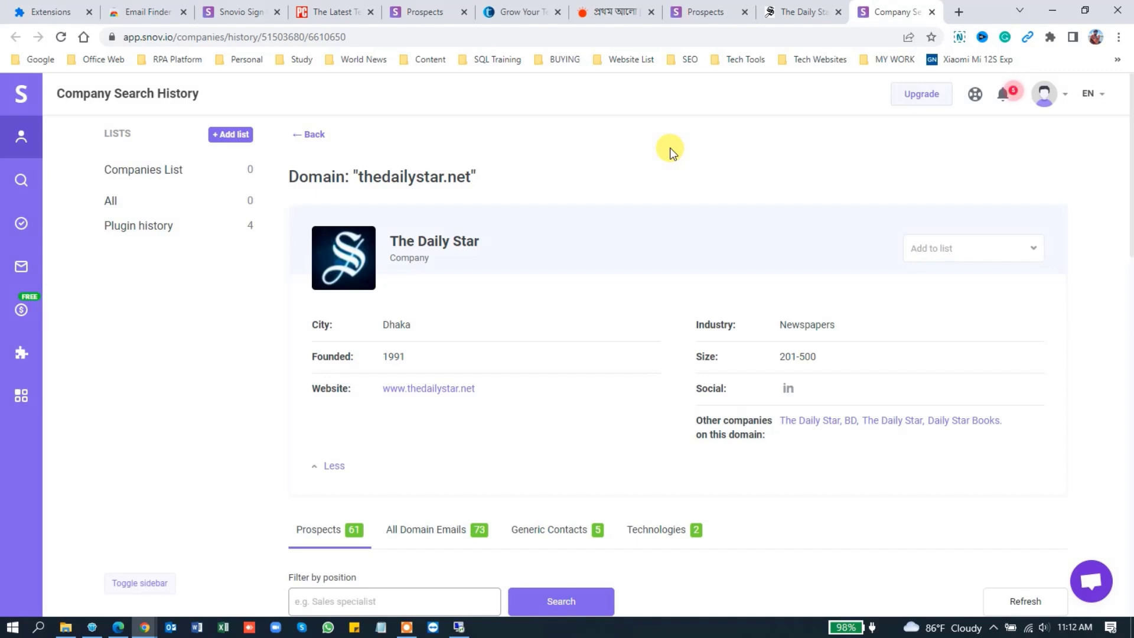
scroll(704, 220, down, 3)
scroll(705, 220, up, 3)
click(646, 218)
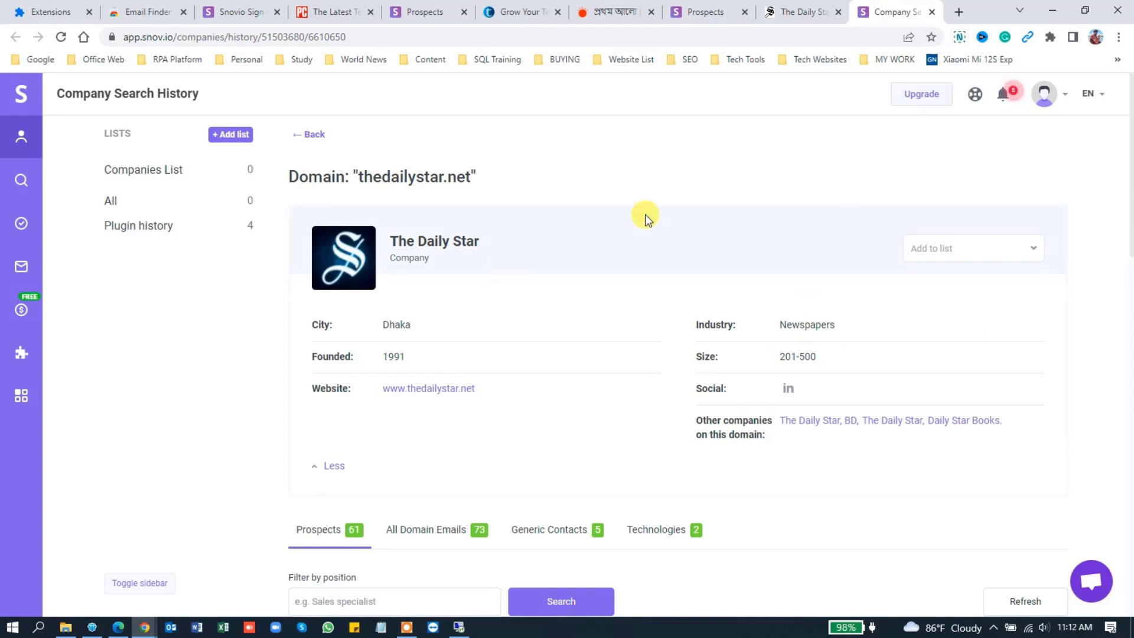
Add the Freelance Columnist prospect of The Daily Star to New Prospects List to start its email search
scroll(645, 218, down, 6)
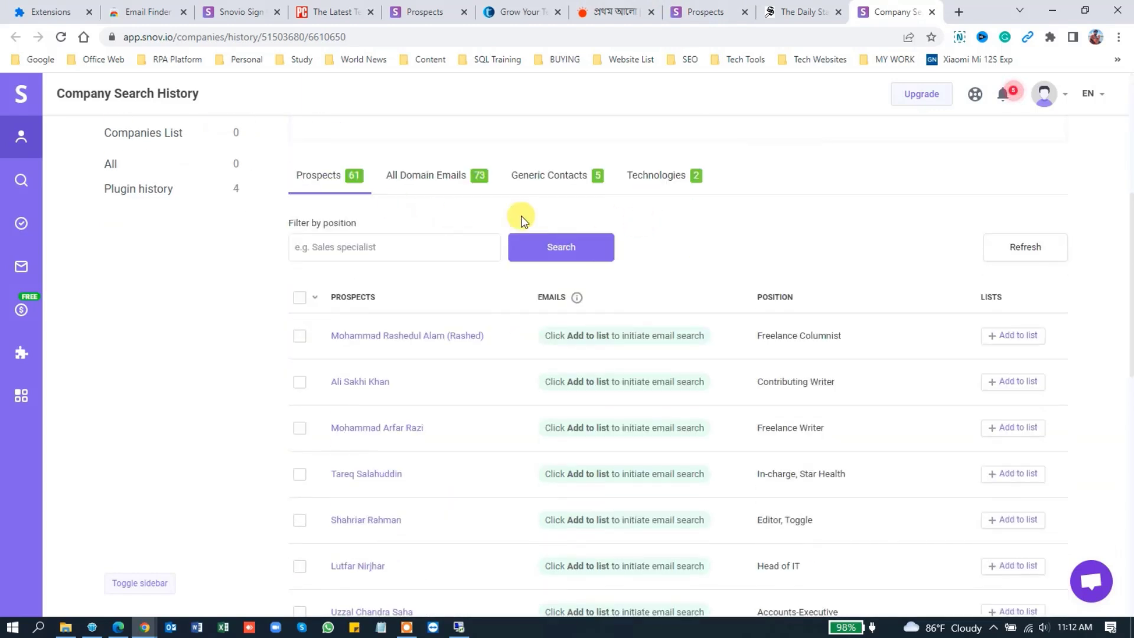
click(1020, 339)
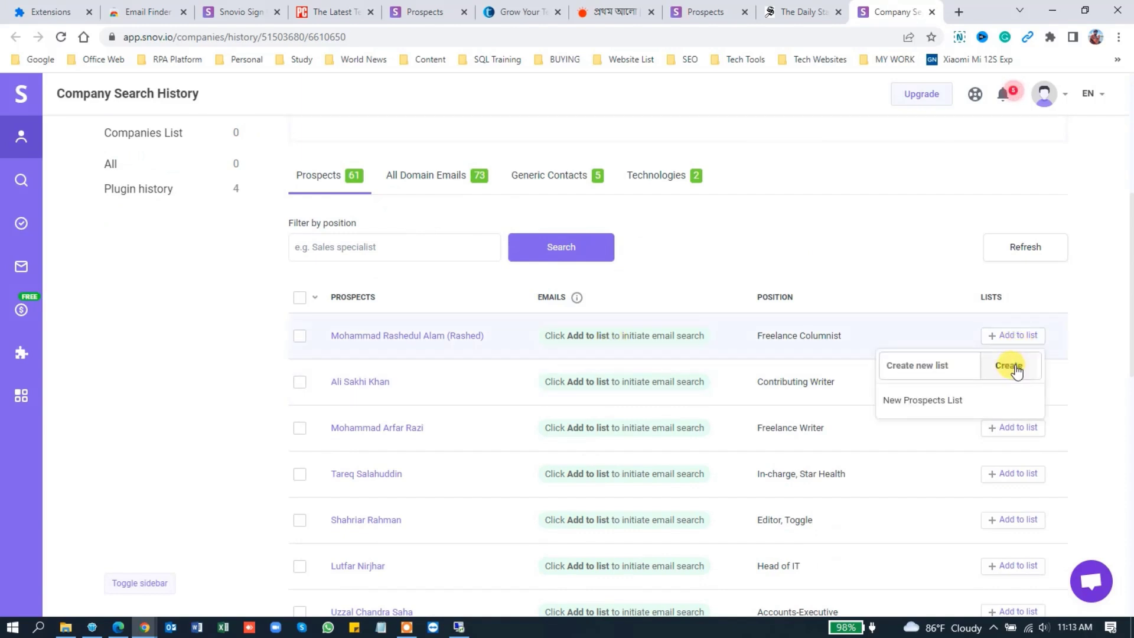
click(974, 402)
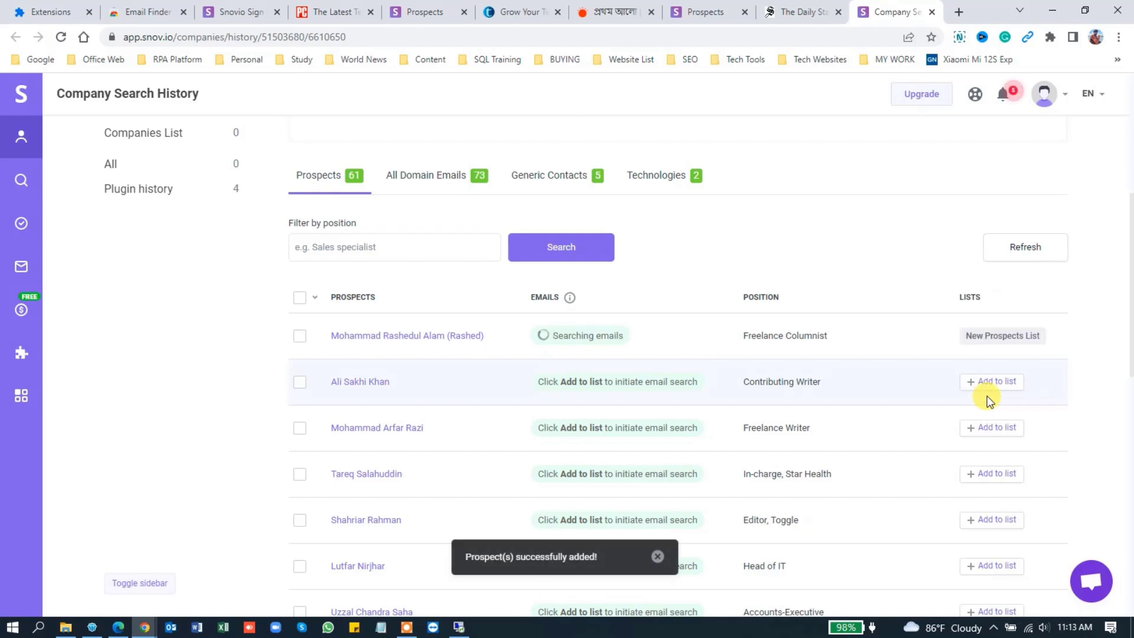